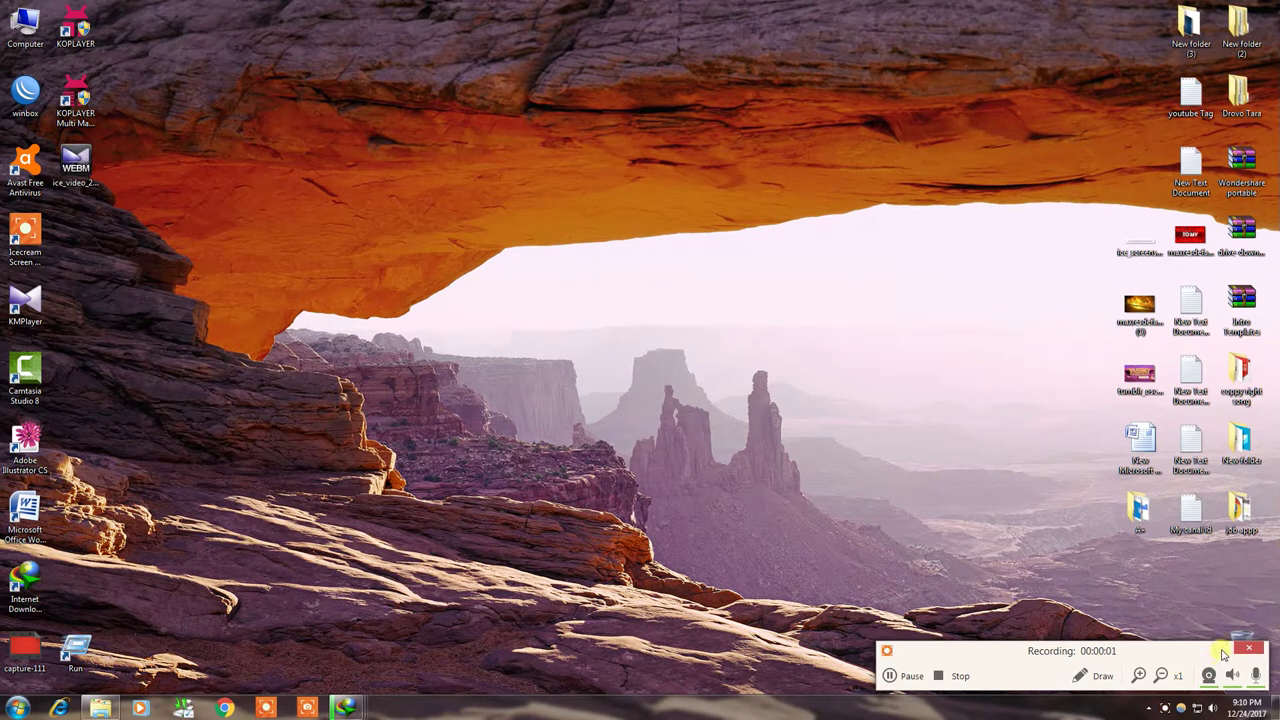
- Refresh the desktop and launch Word with a blank document
click(1219, 652)
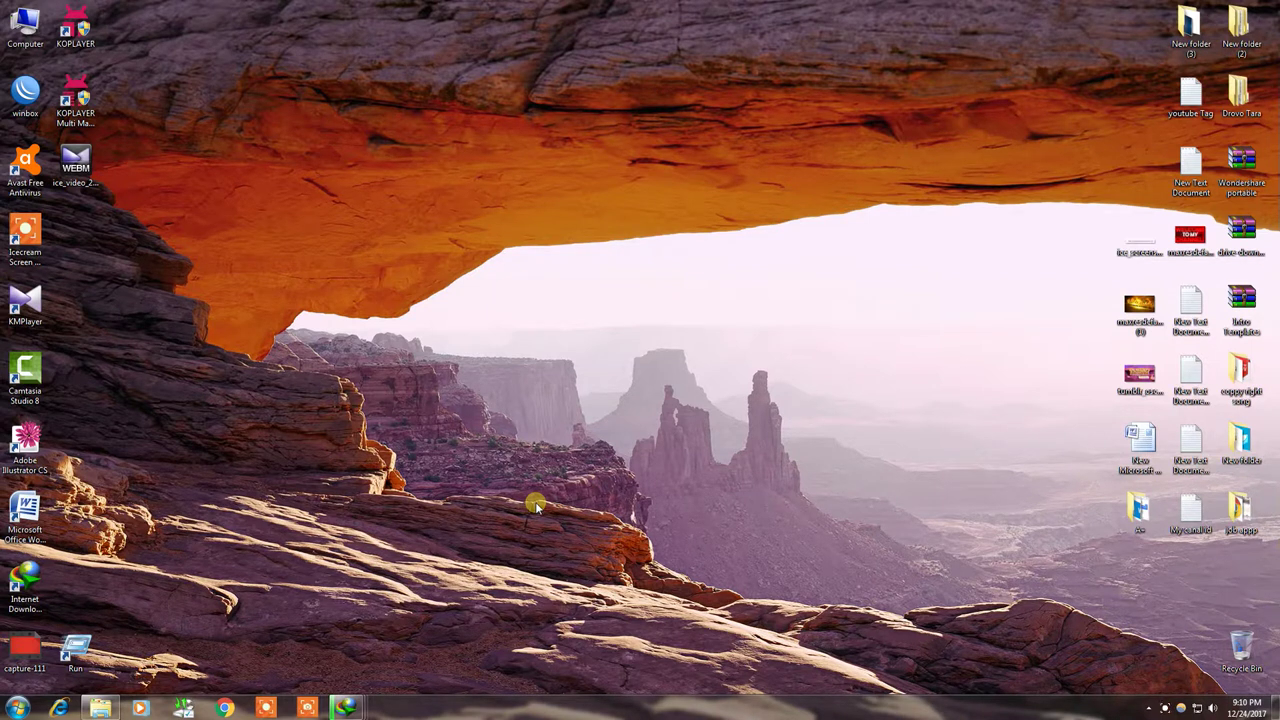
right_click(435, 214)
click(474, 253)
double_click(26, 508)
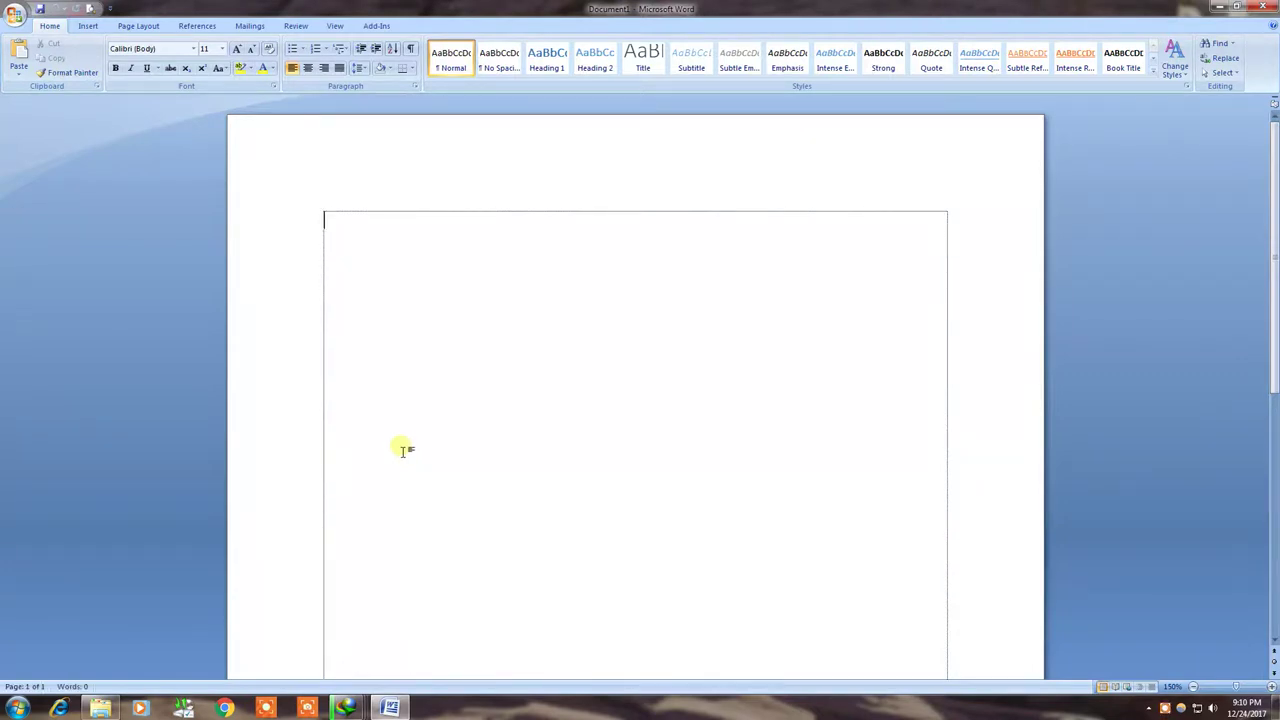
- Browse the References, Page Layout and Mailings ribbon tools
click(199, 28)
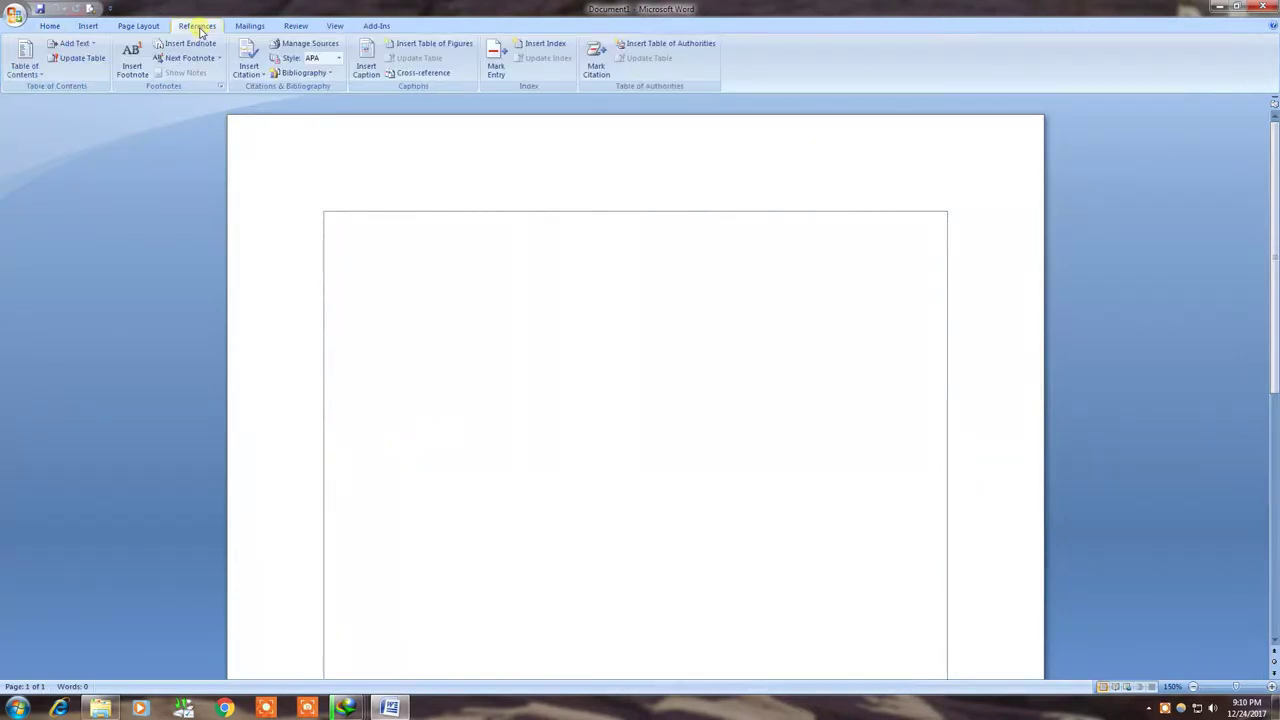
click(141, 27)
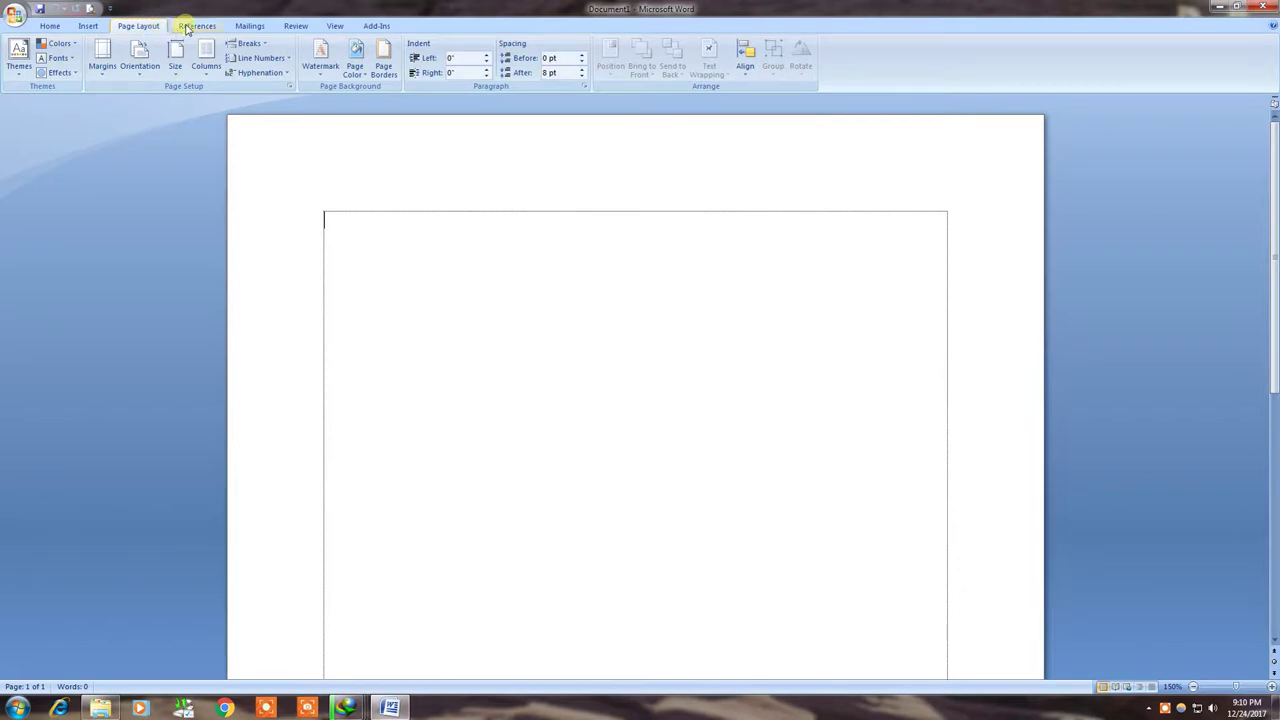
click(190, 27)
click(157, 30)
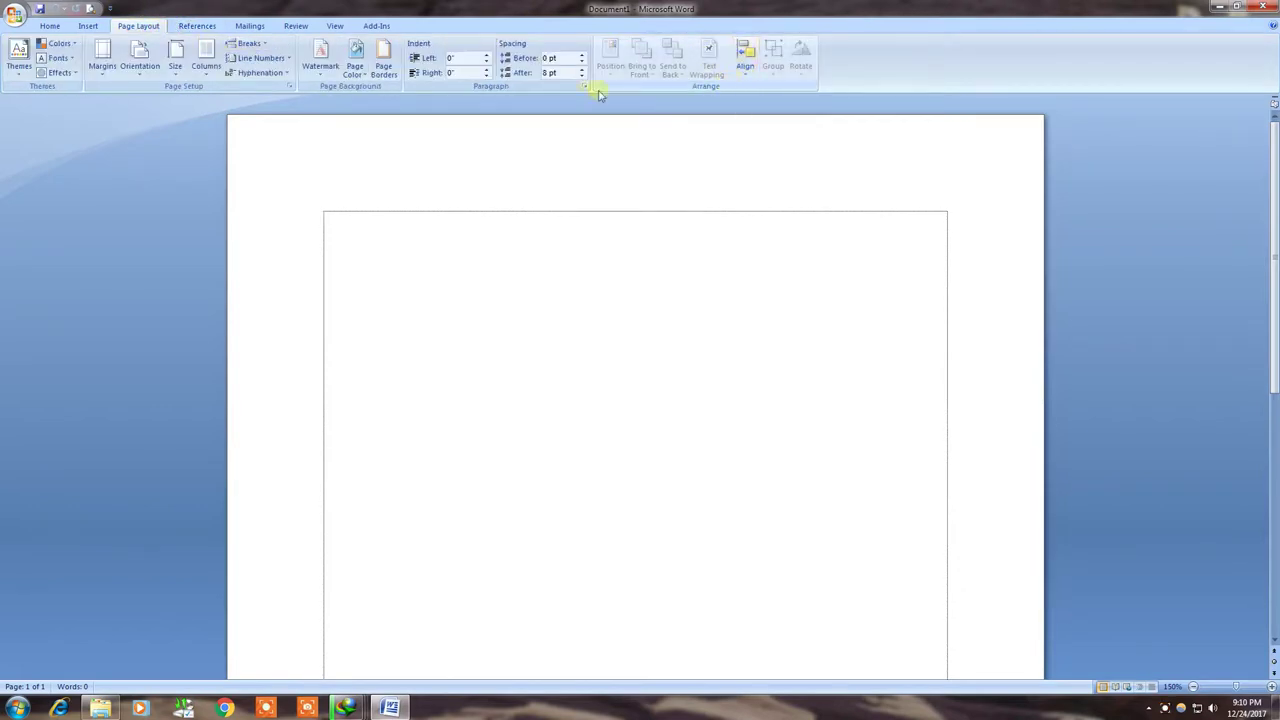
click(197, 28)
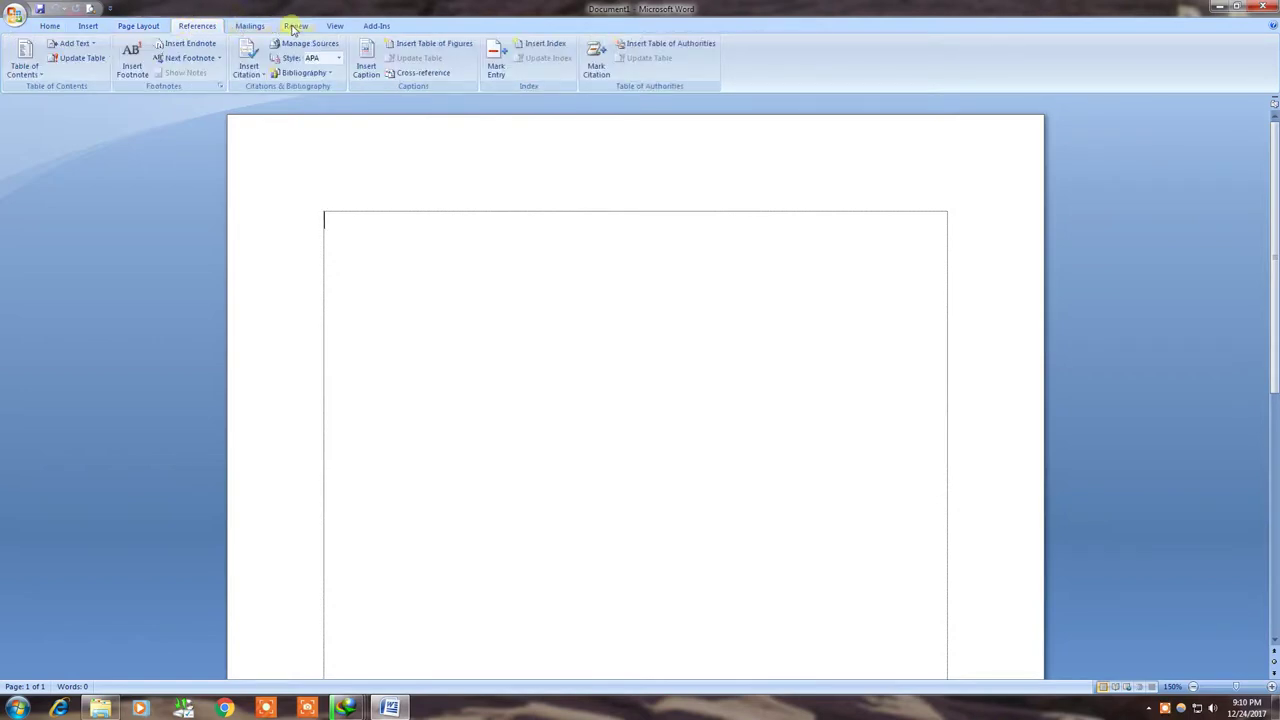
click(244, 26)
click(296, 26)
click(250, 26)
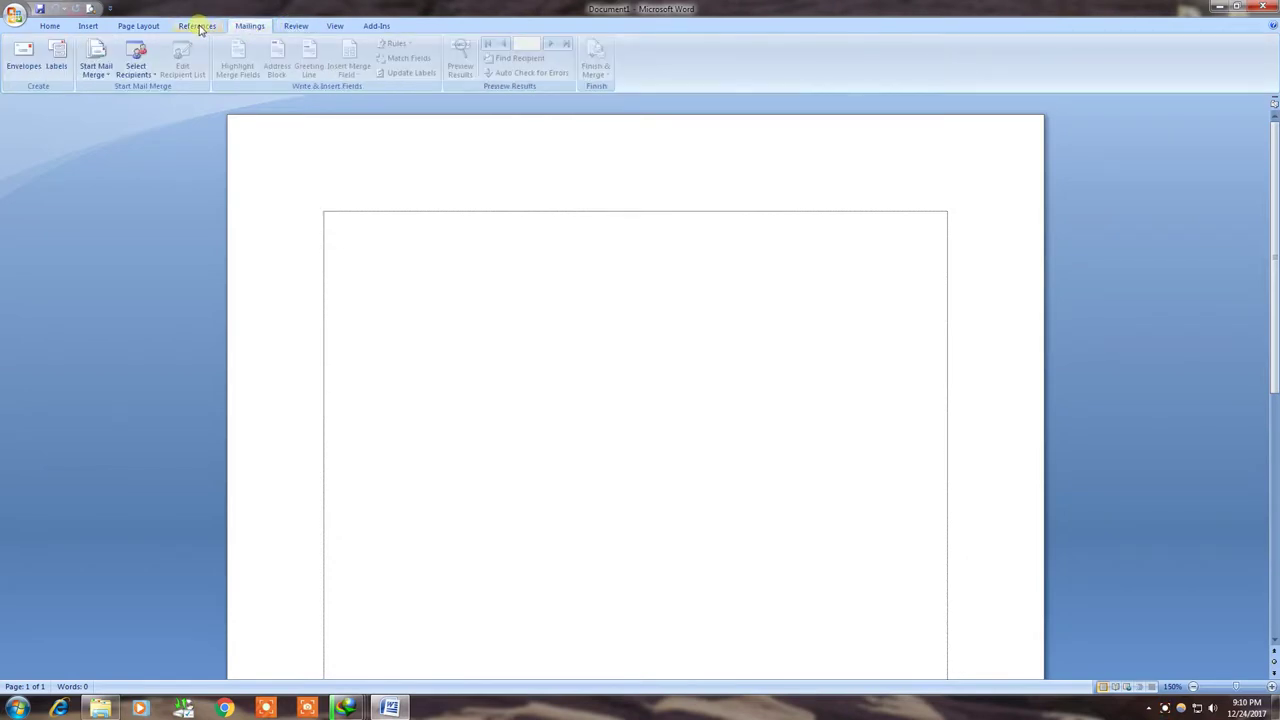
- Revisit the References and Mailings tools, ending on the Review tab
click(199, 29)
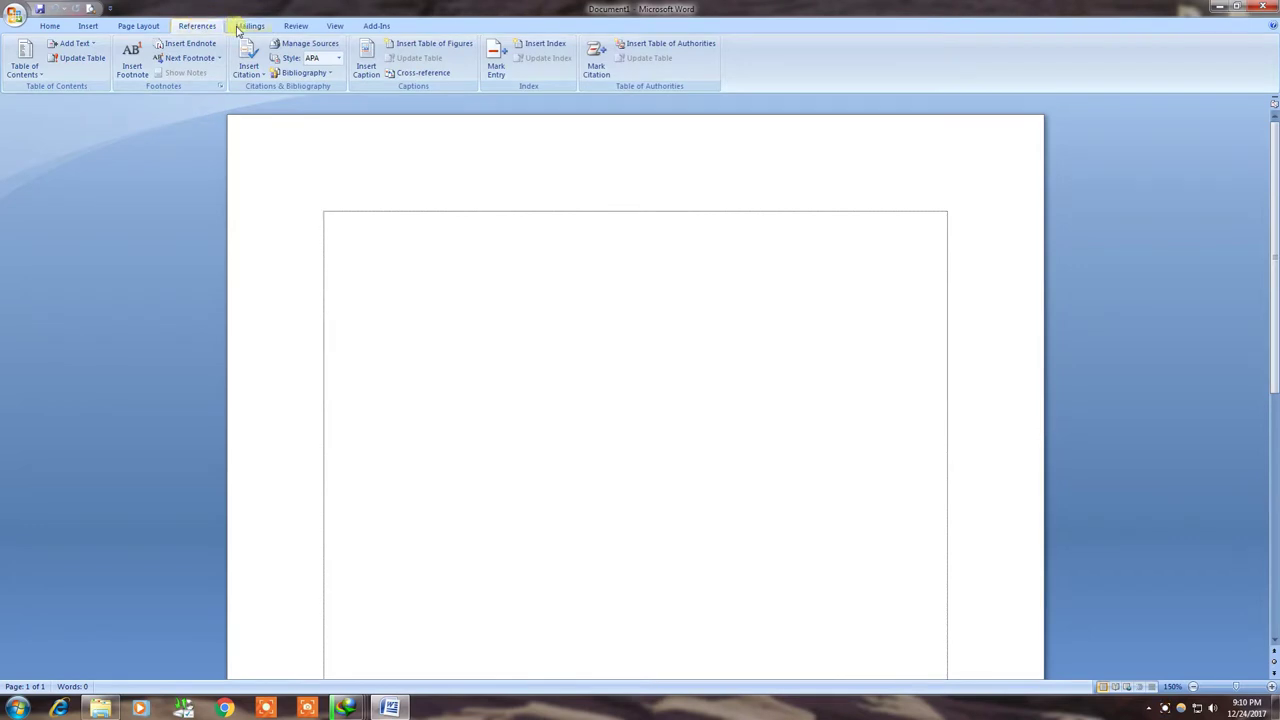
click(245, 27)
click(199, 29)
click(255, 28)
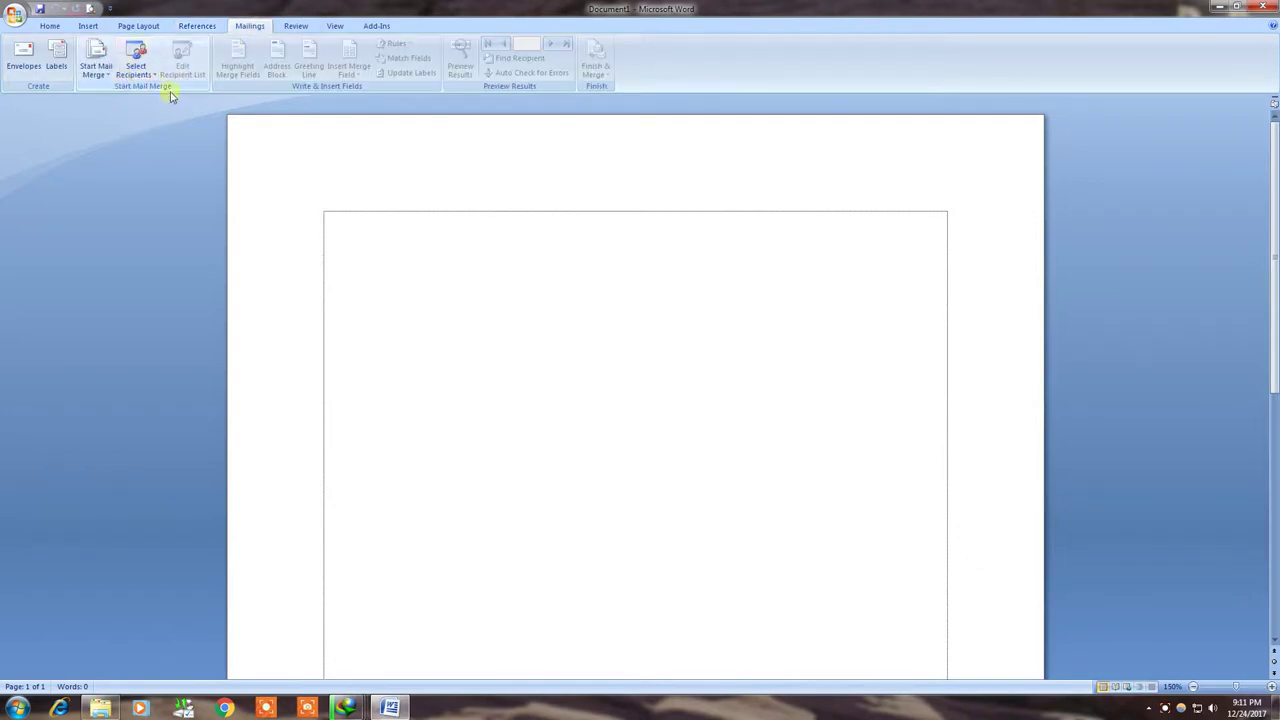
click(297, 27)
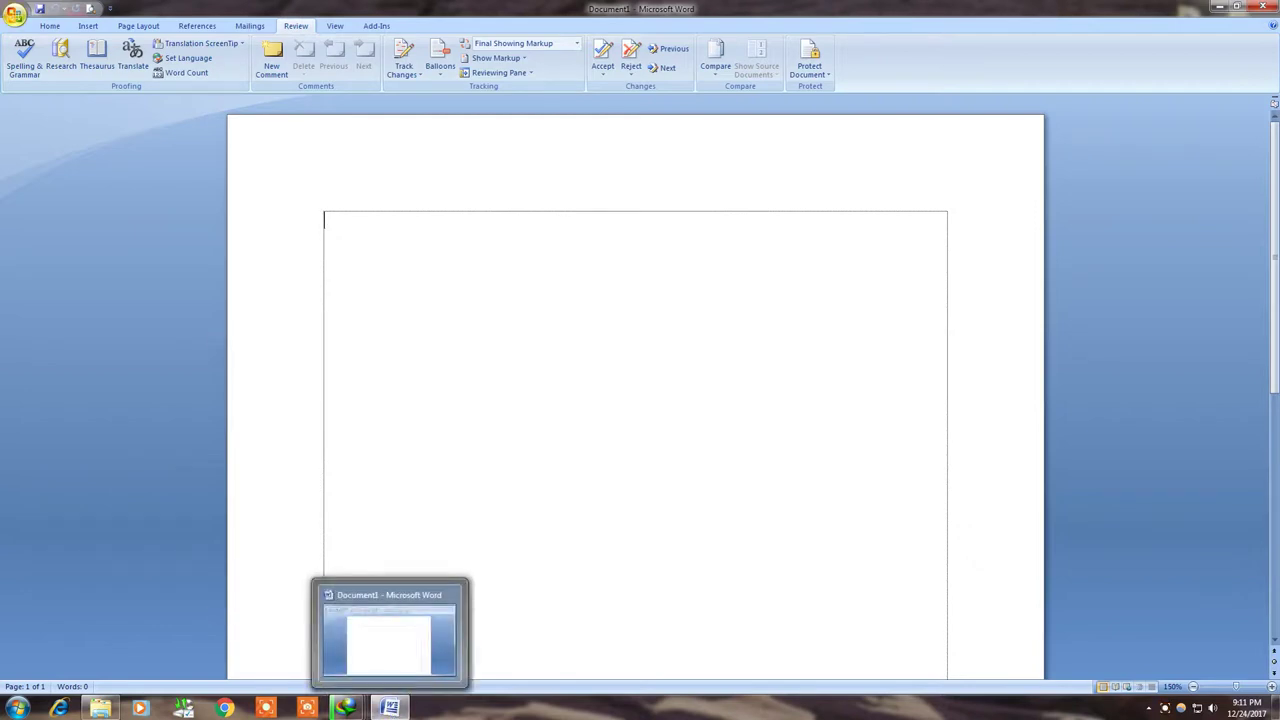
- Open the saved Bengali essay from Recent Documents and select its whole text
click(13, 16)
click(180, 55)
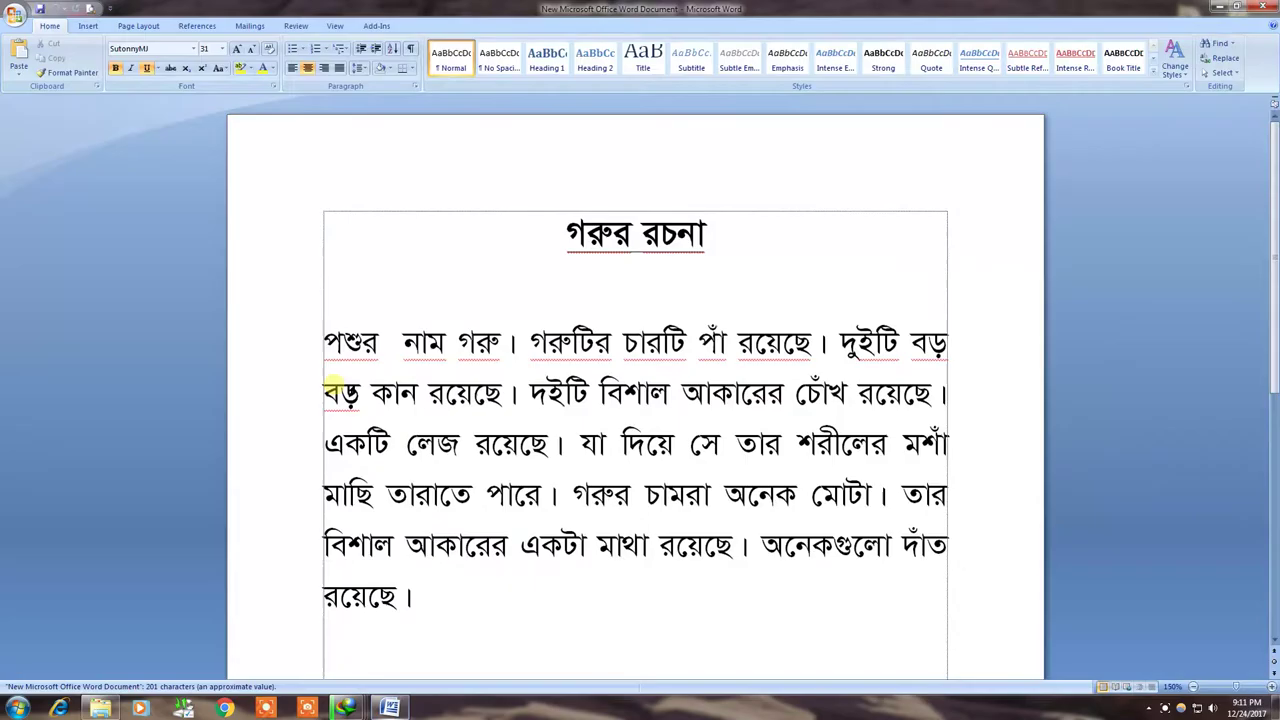
drag(486, 211, 1006, 591)
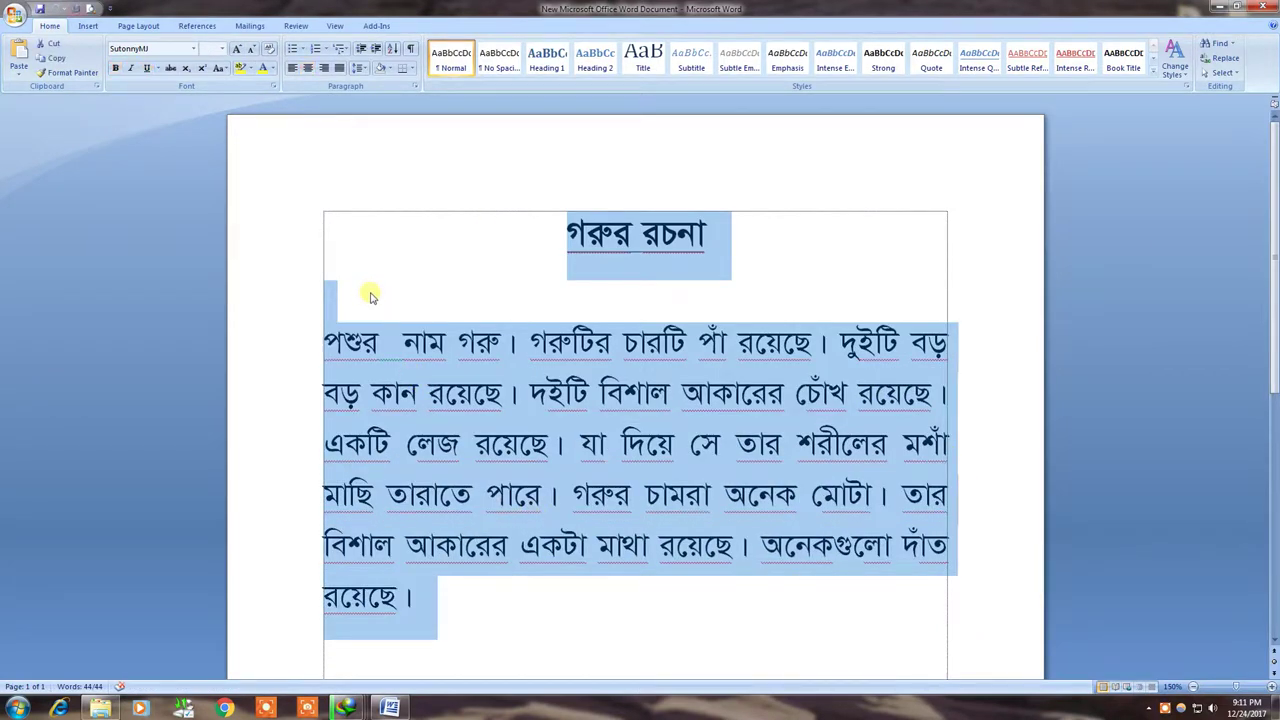
- Create a new blank document and paste the copied essay into it
click(16, 15)
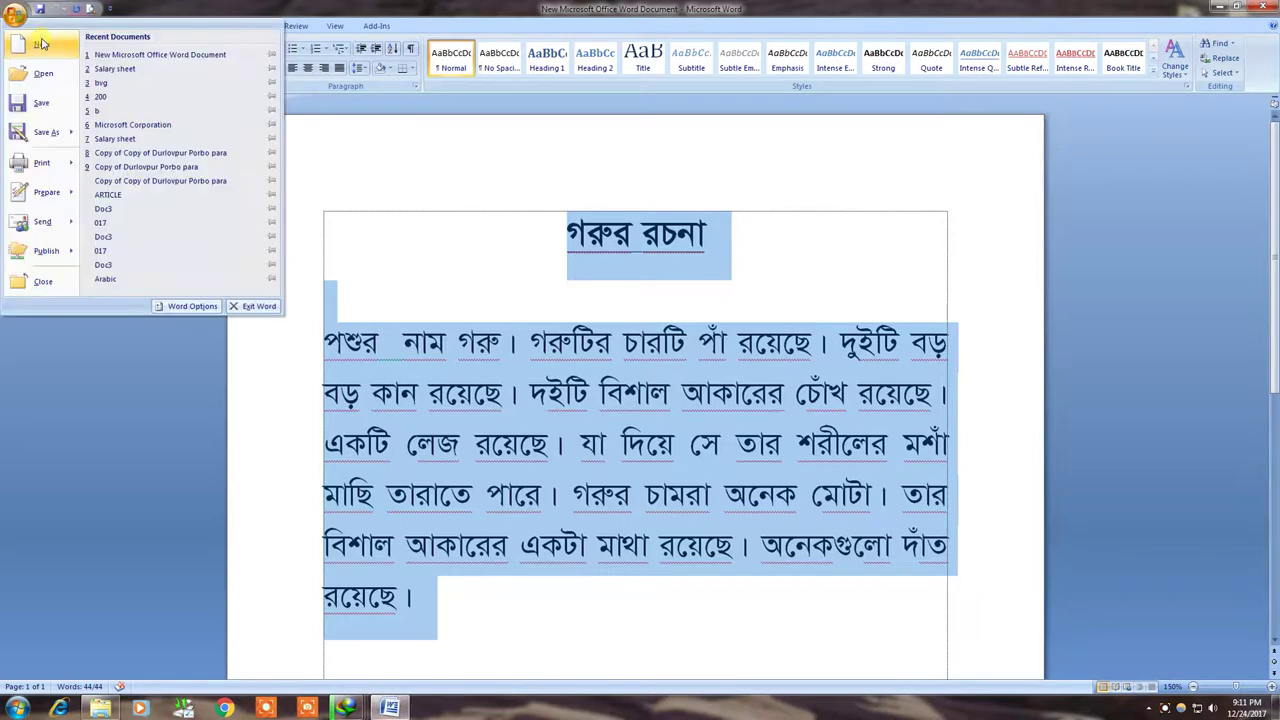
click(41, 43)
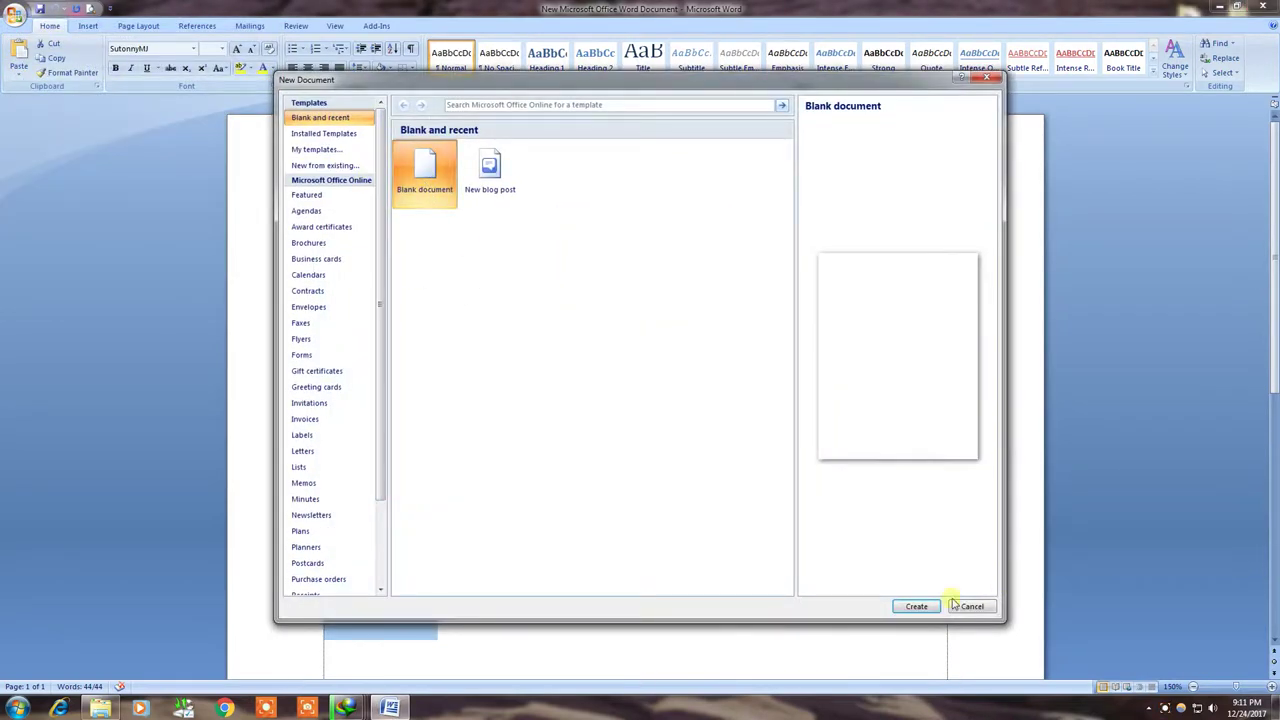
click(915, 606)
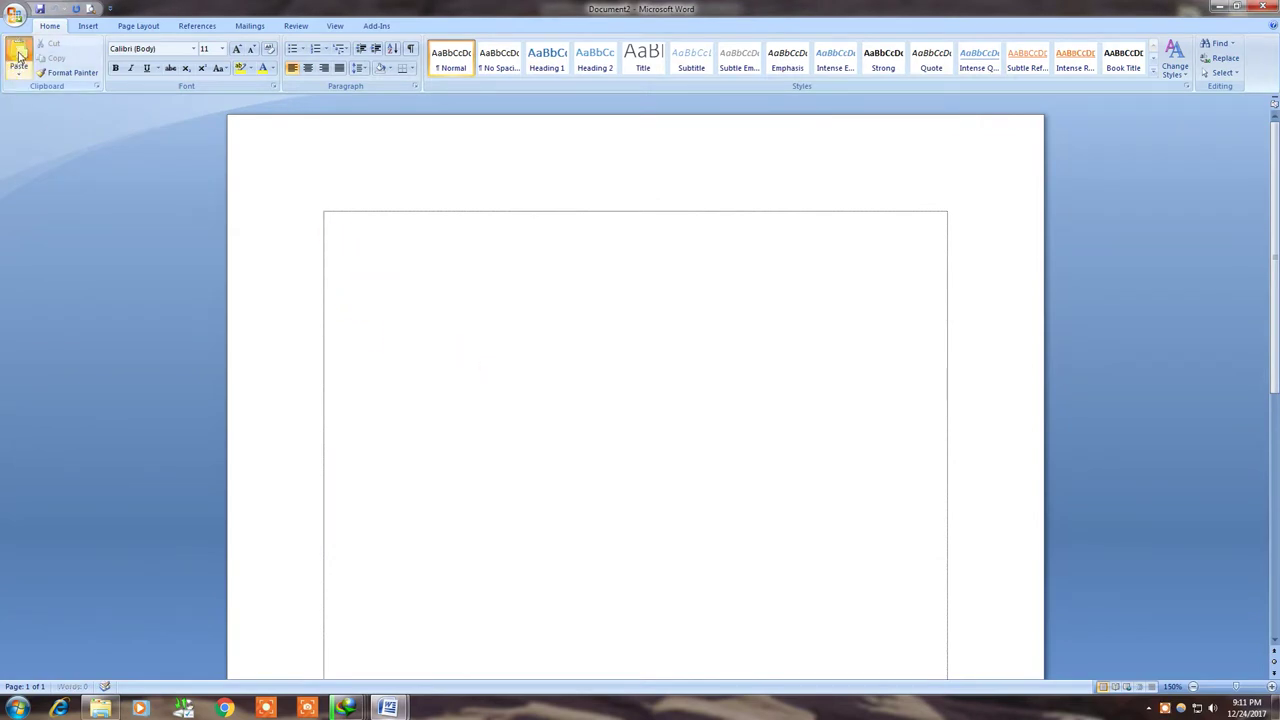
click(18, 55)
- Switch to the Review tools and select the whole গরুর রচনা essay paragraph
click(290, 27)
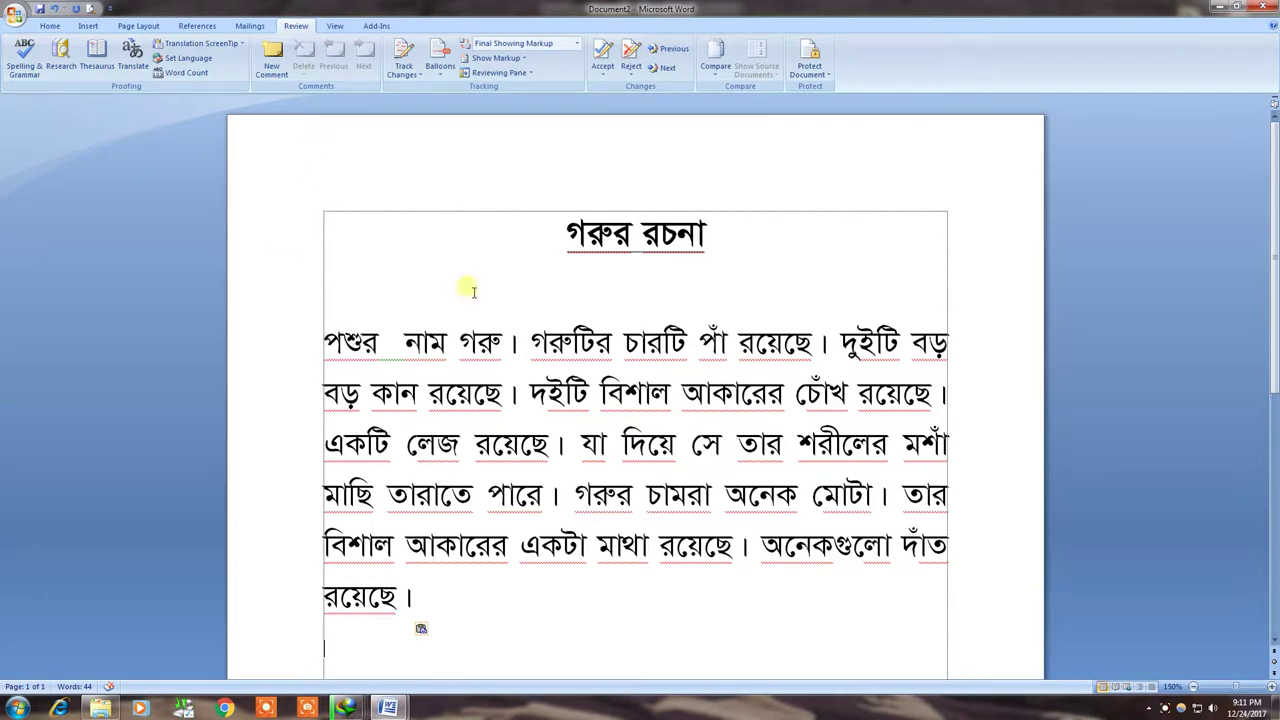
drag(292, 338, 300, 603)
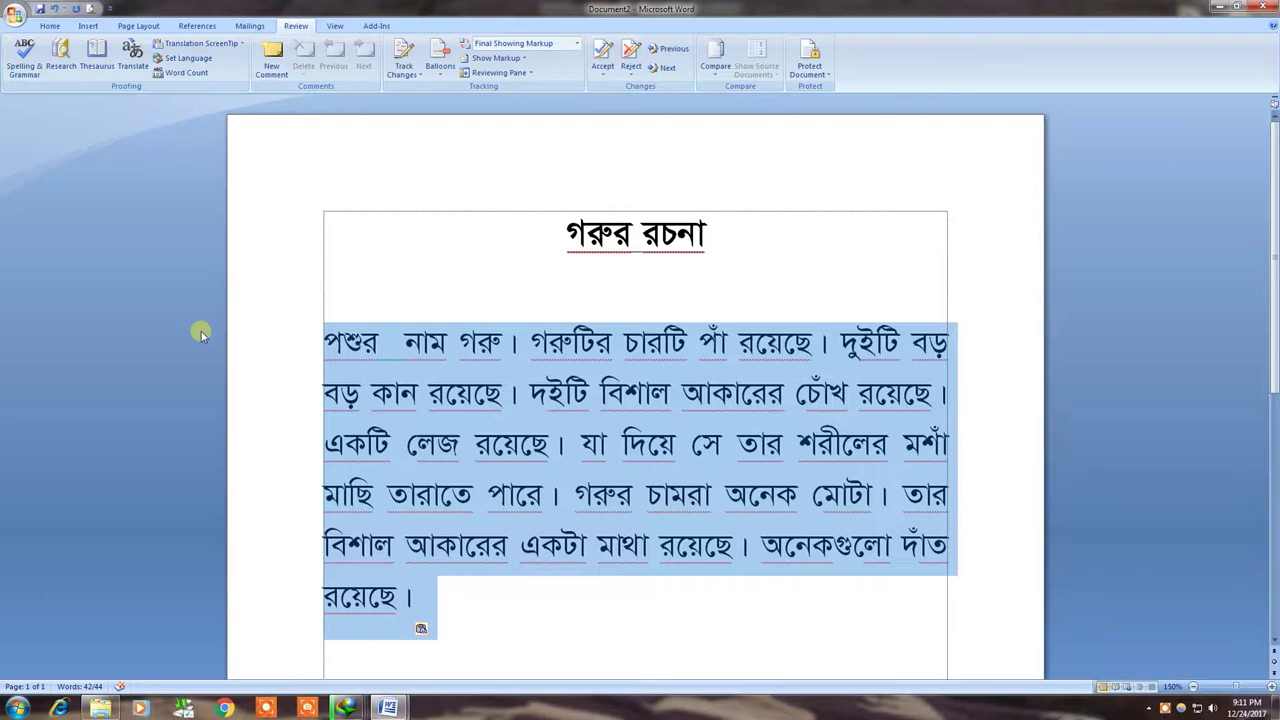
click(35, 77)
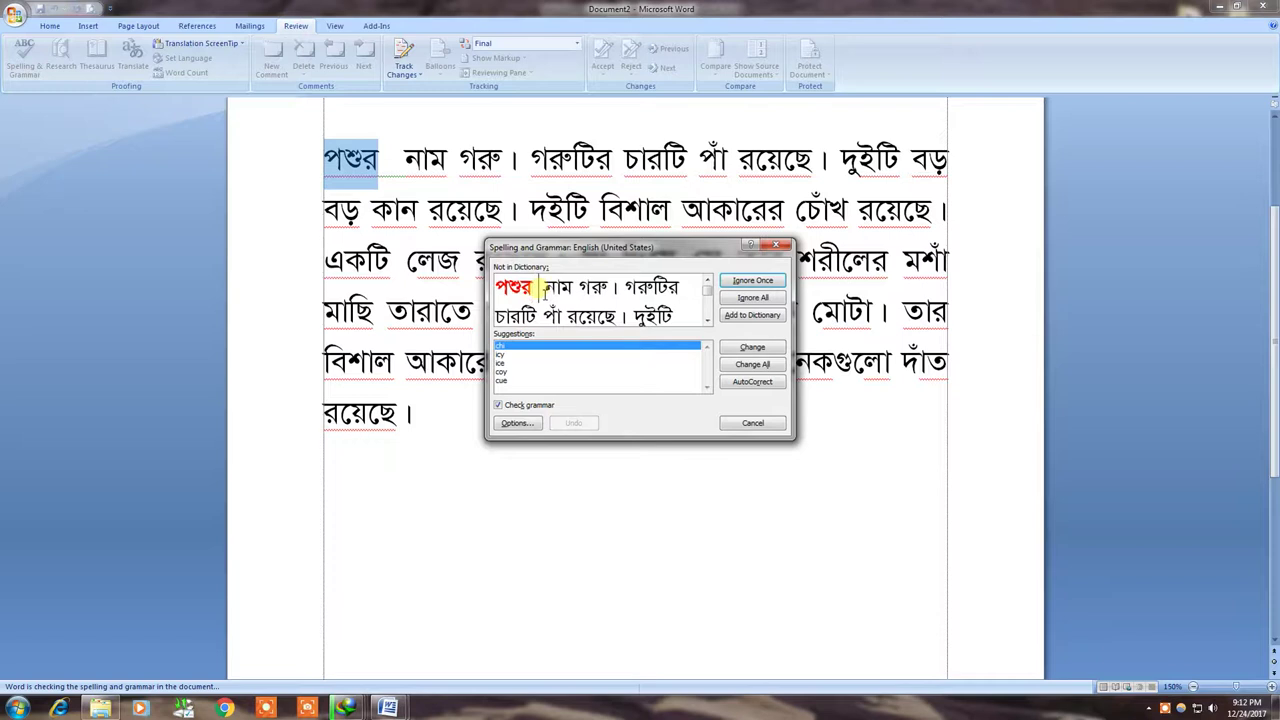
click(545, 290)
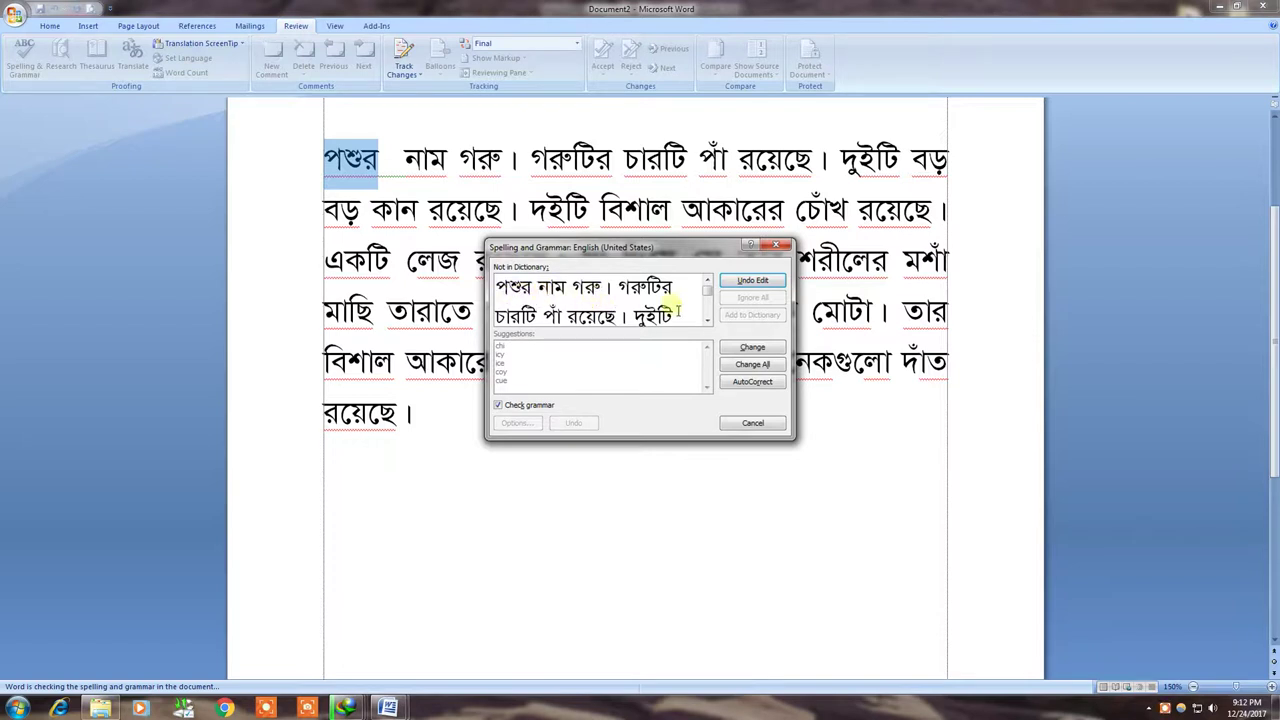
drag(704, 294, 679, 311)
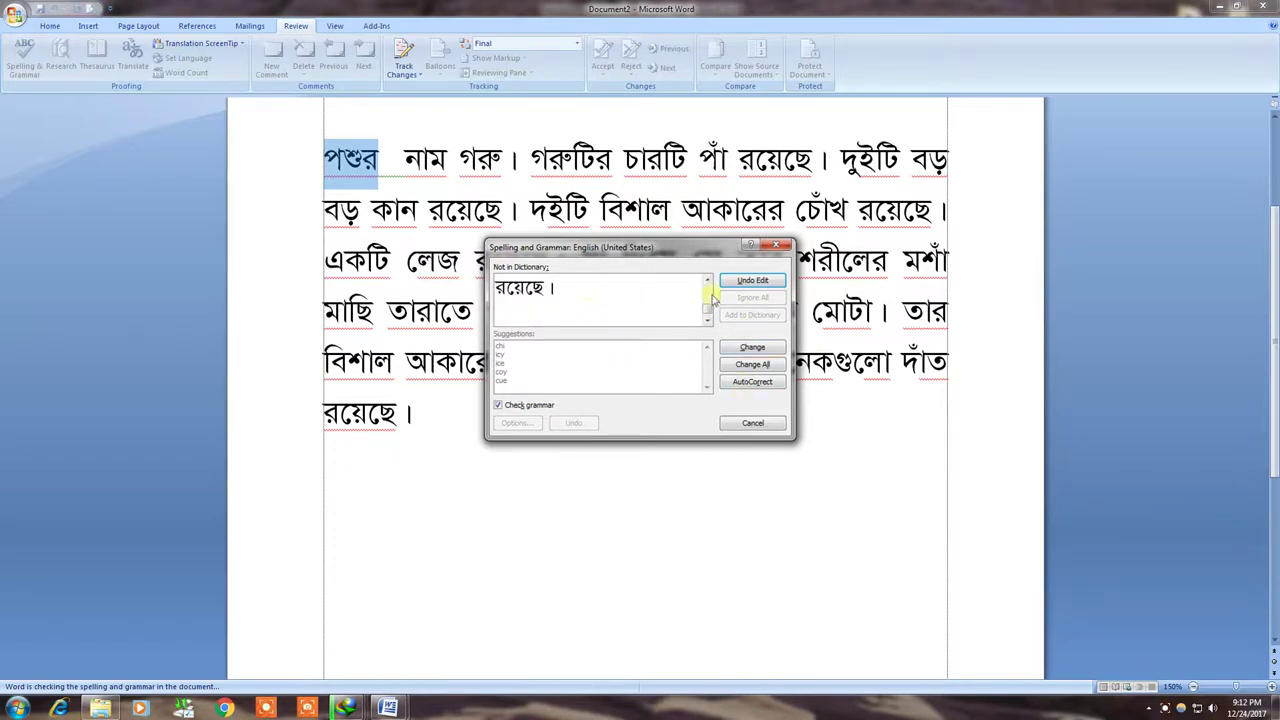
click(755, 428)
- Delete the extra space between পশুর and নাম
click(392, 163)
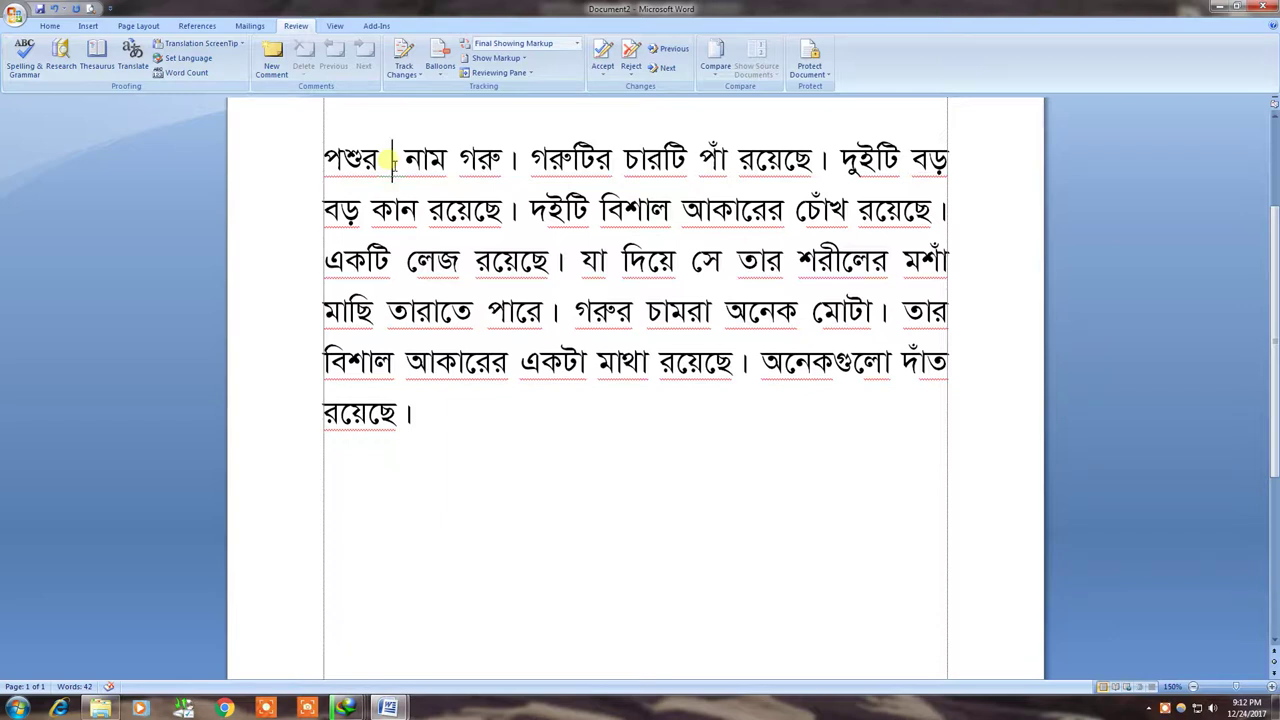
key(Delete)
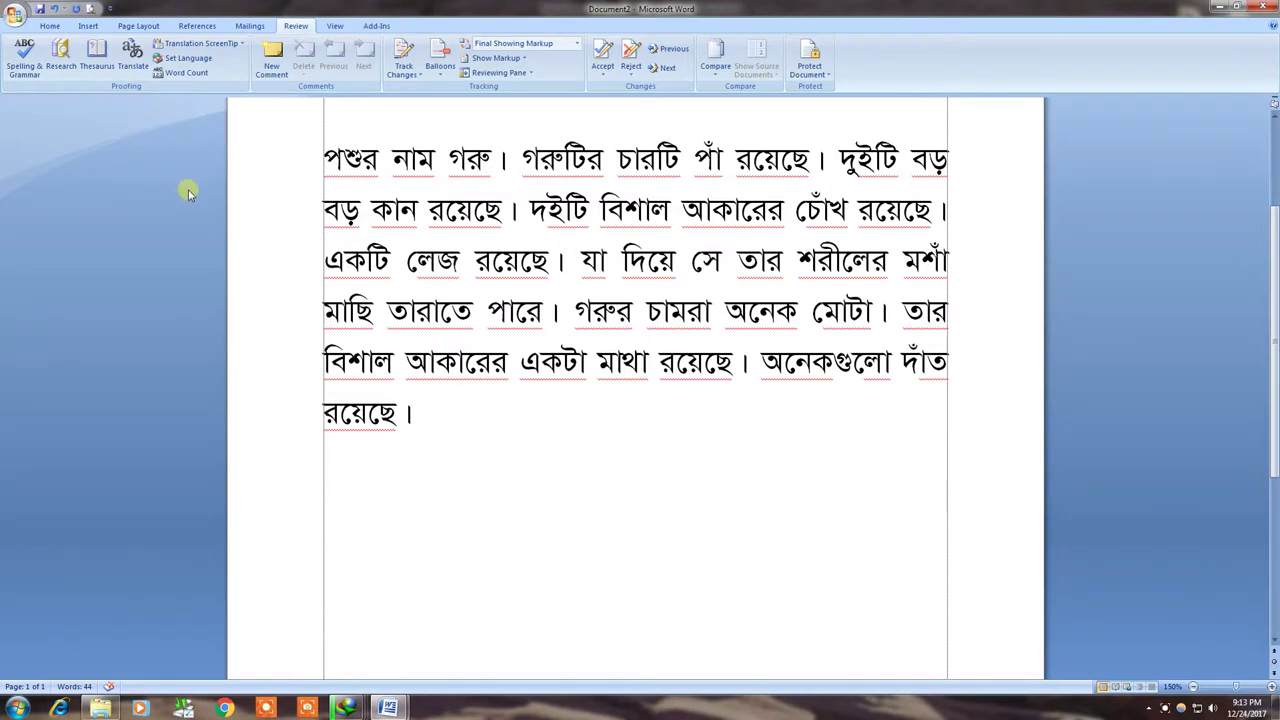
drag(285, 160, 283, 408)
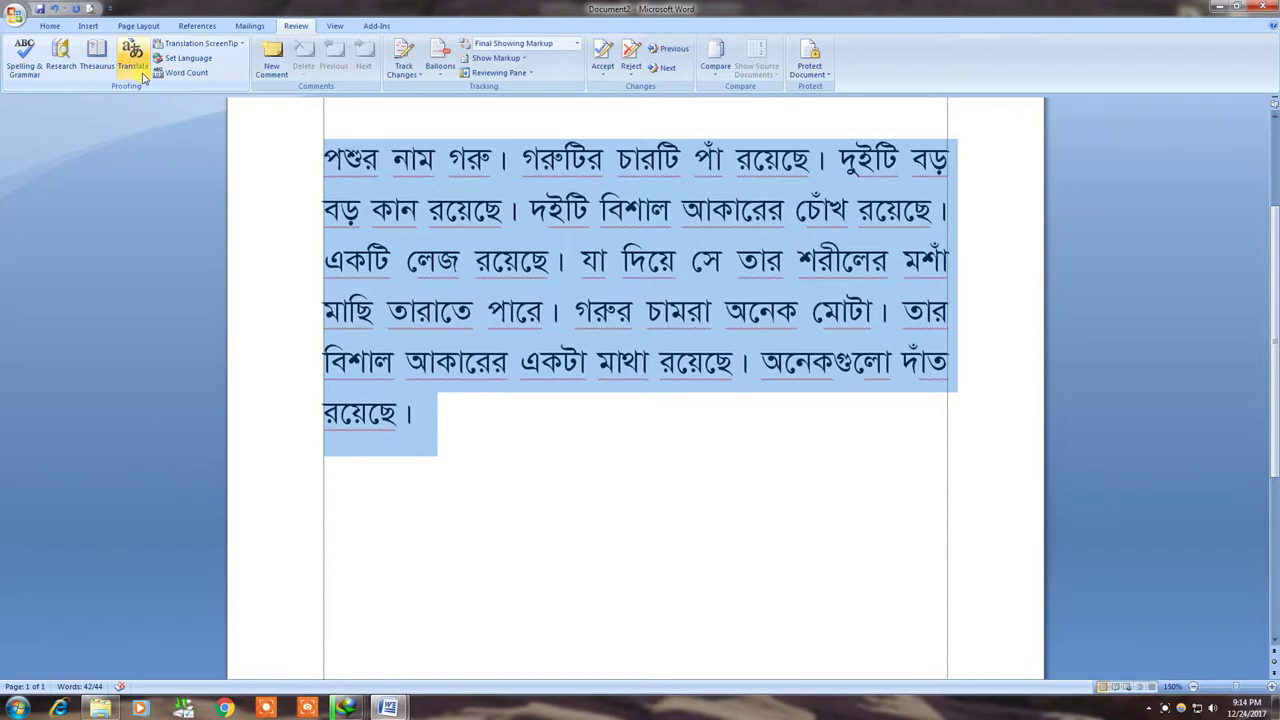
click(440, 205)
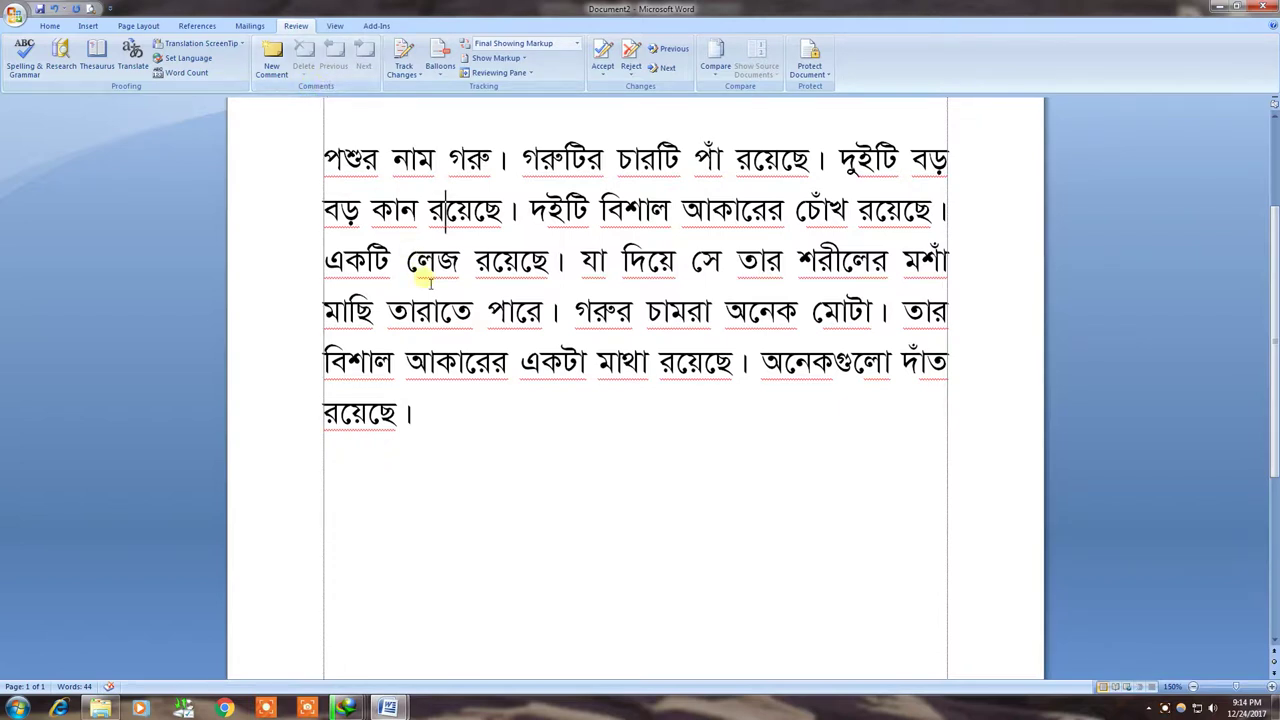
- Comment 'Good Sentence' on the sentence দইটি বিশাল আকারের চোঁখ রয়েছে।
click(537, 212)
drag(535, 208, 948, 222)
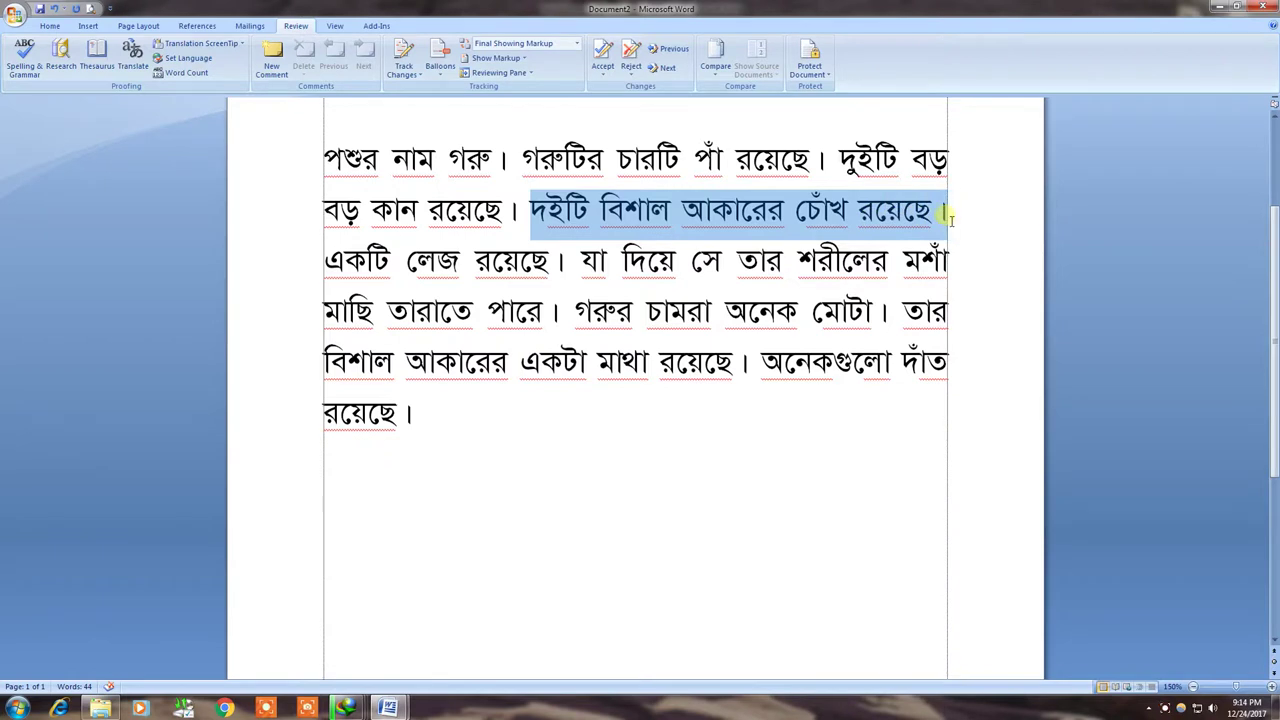
click(273, 62)
text(Good Sentence)
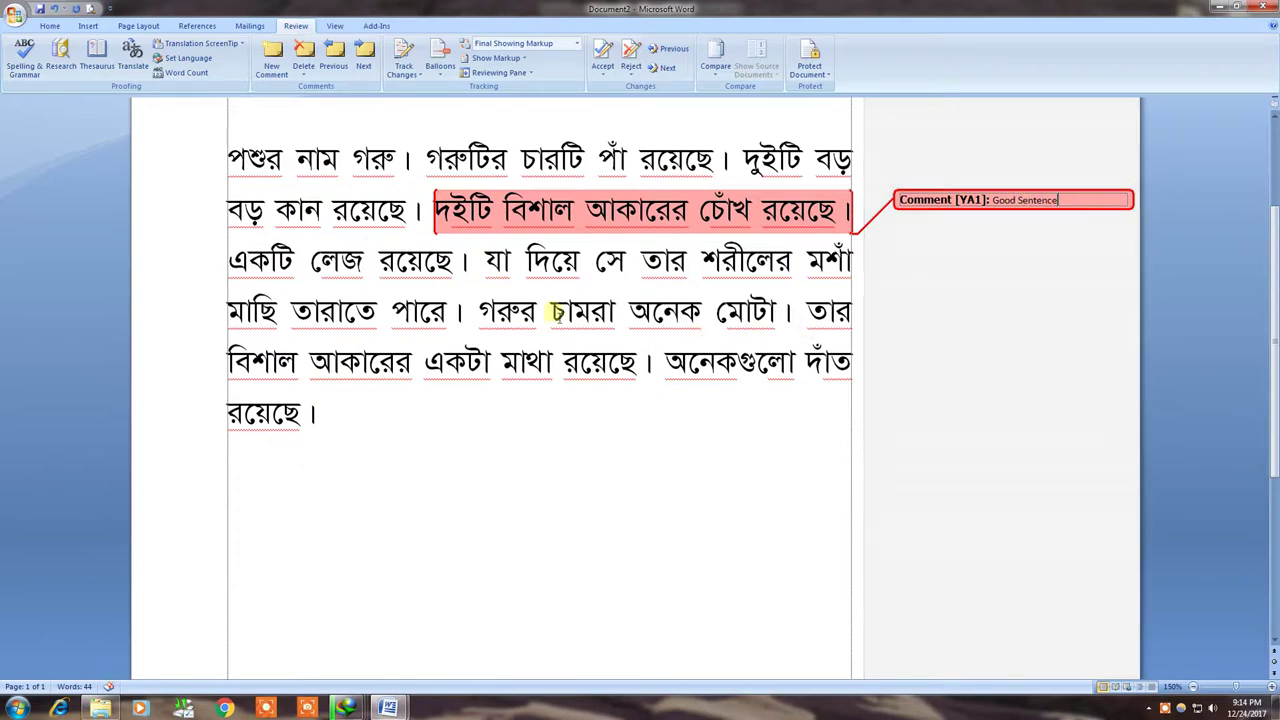
click(678, 272)
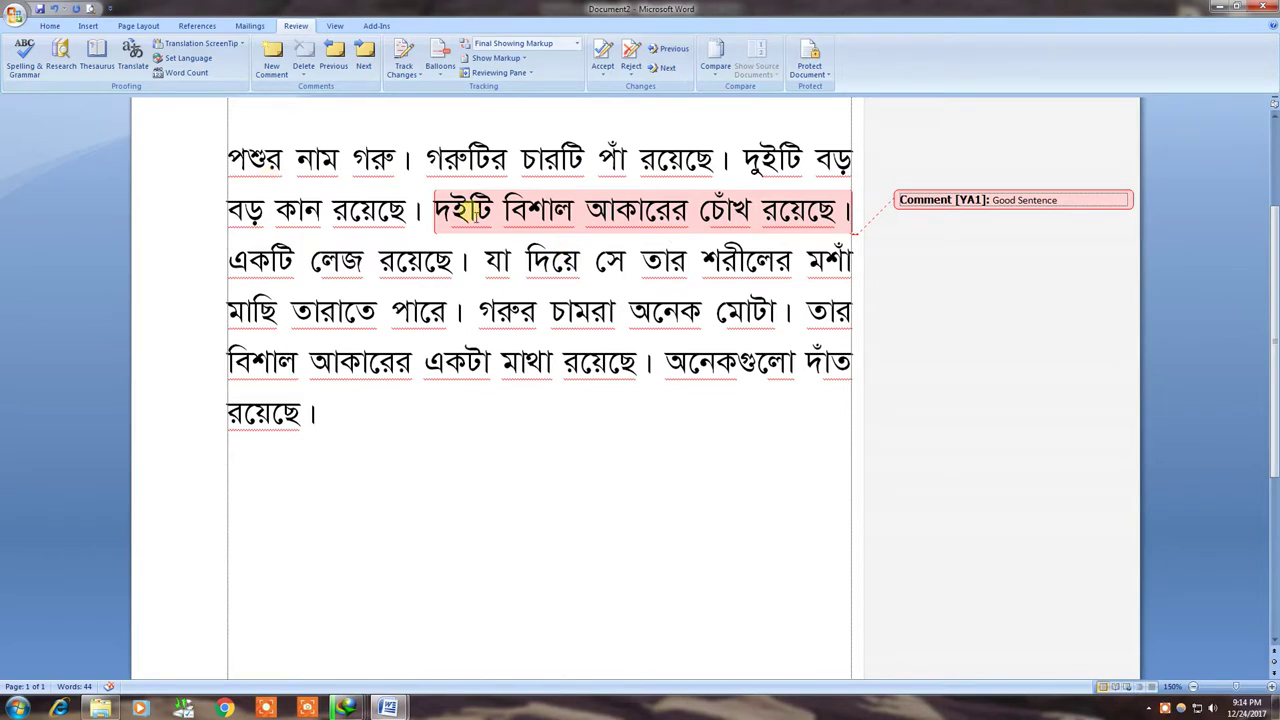
mouse_move(444, 226)
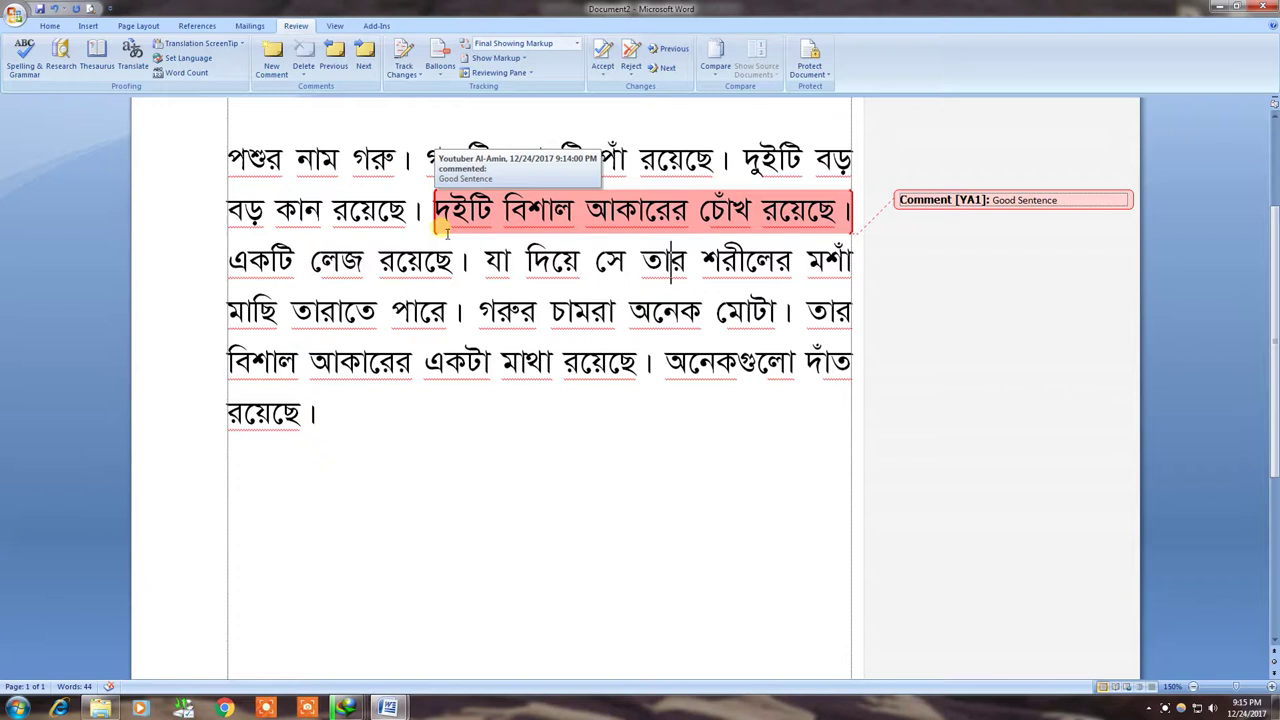
- Add a 'Nice' comment to the line-three text যা দিয়ে সে তার শরীরের মশাঁ
drag(488, 262, 835, 262)
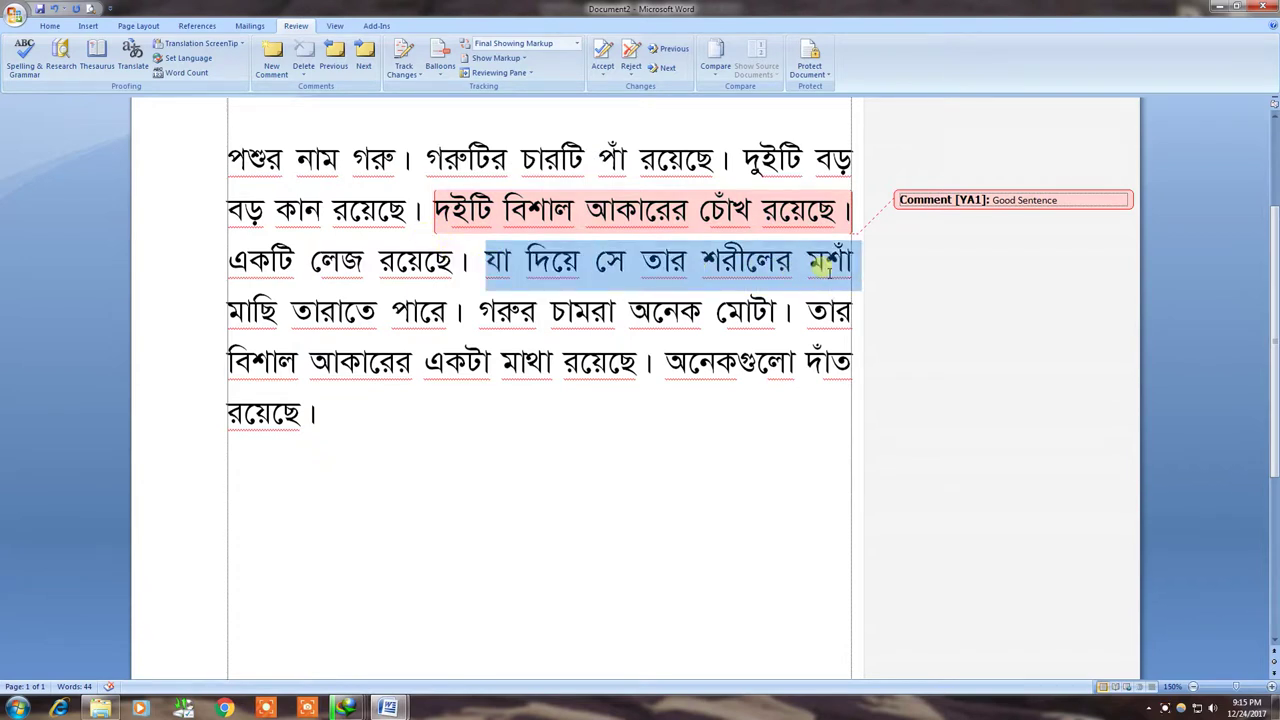
click(275, 64)
text(Nice)
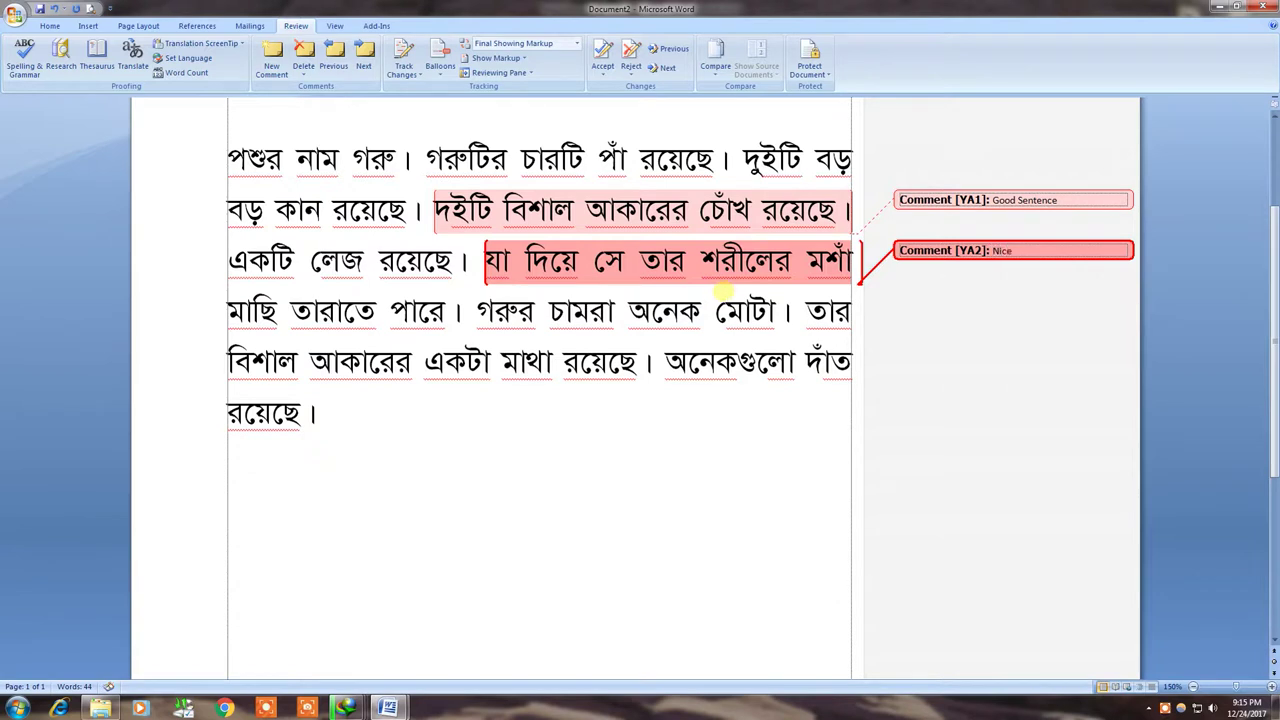
click(608, 356)
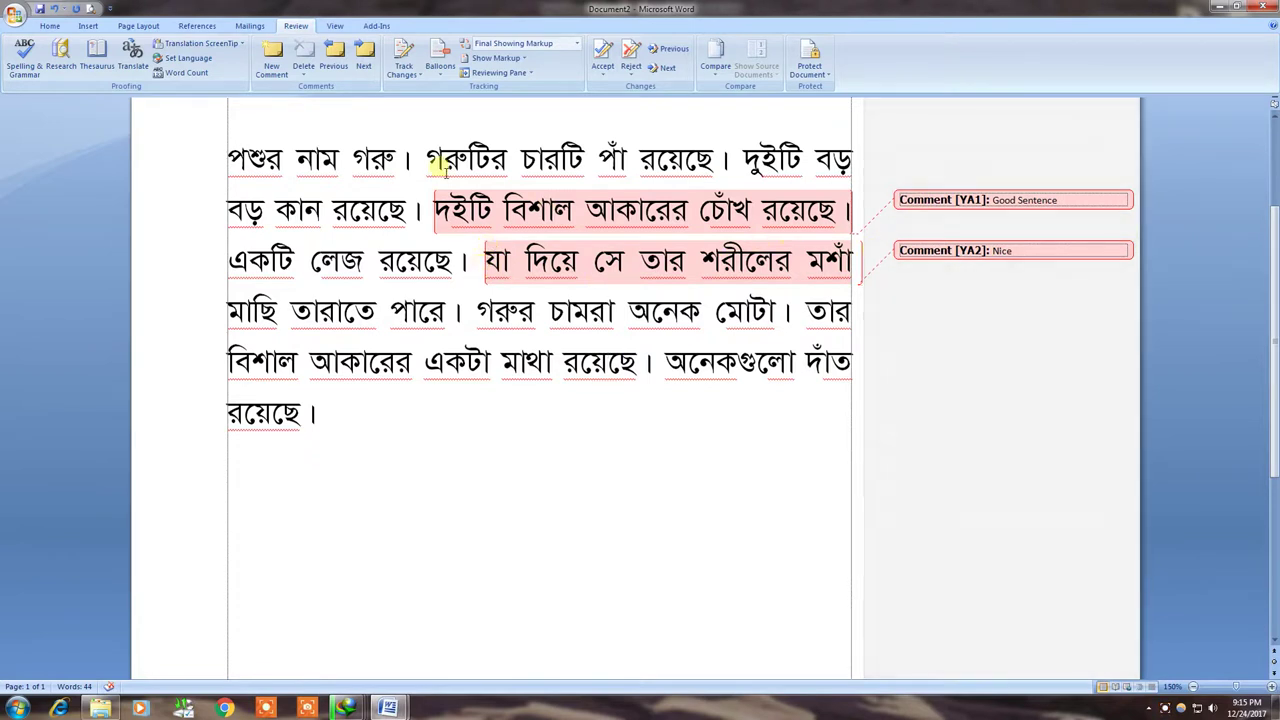
click(919, 254)
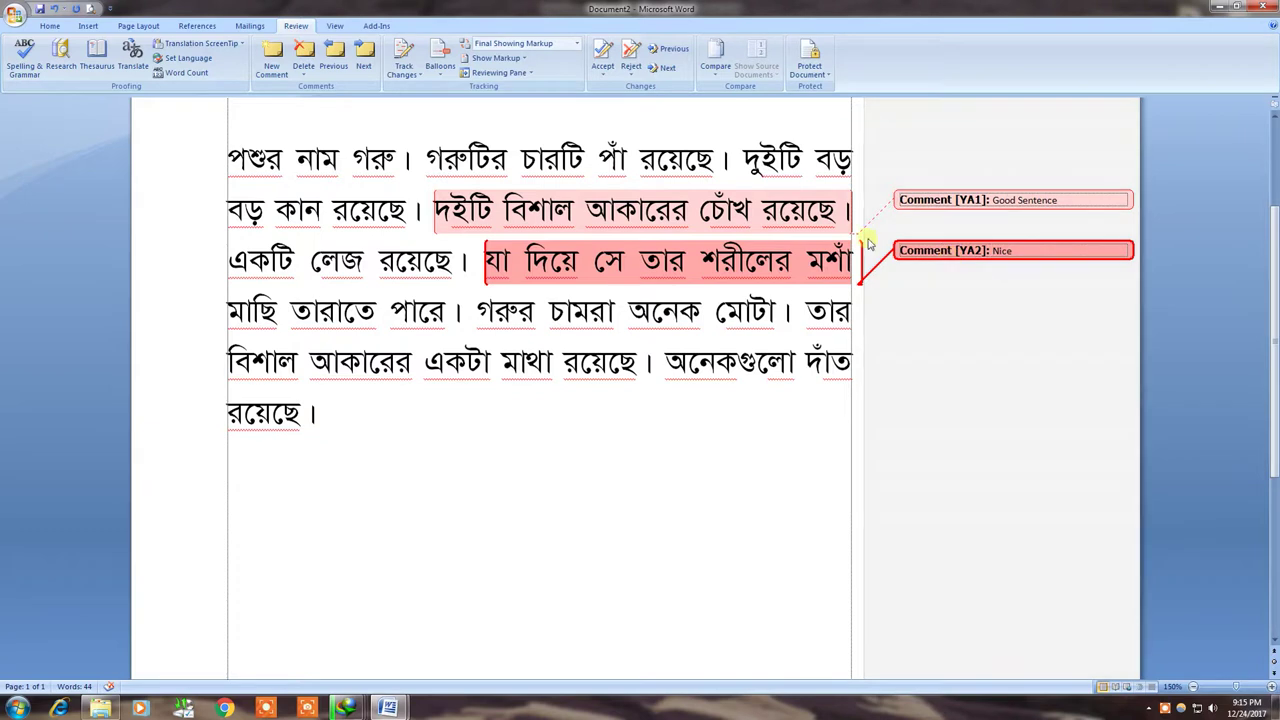
click(333, 57)
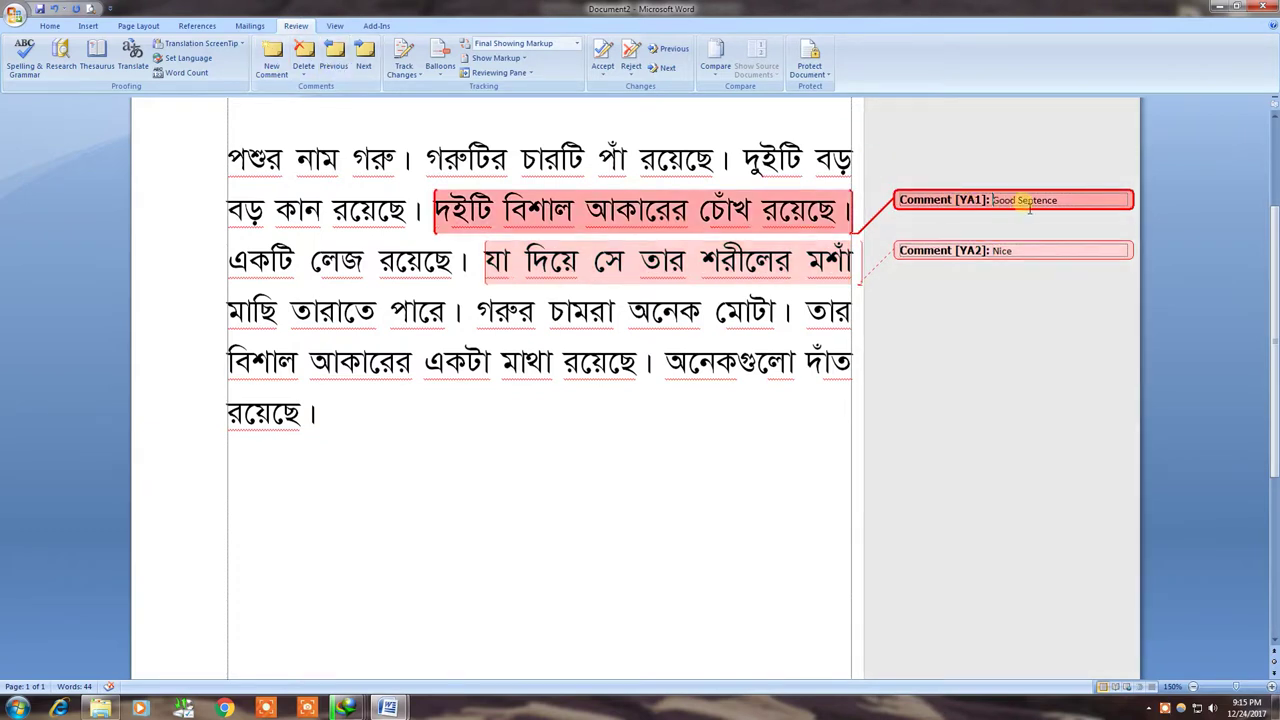
click(363, 57)
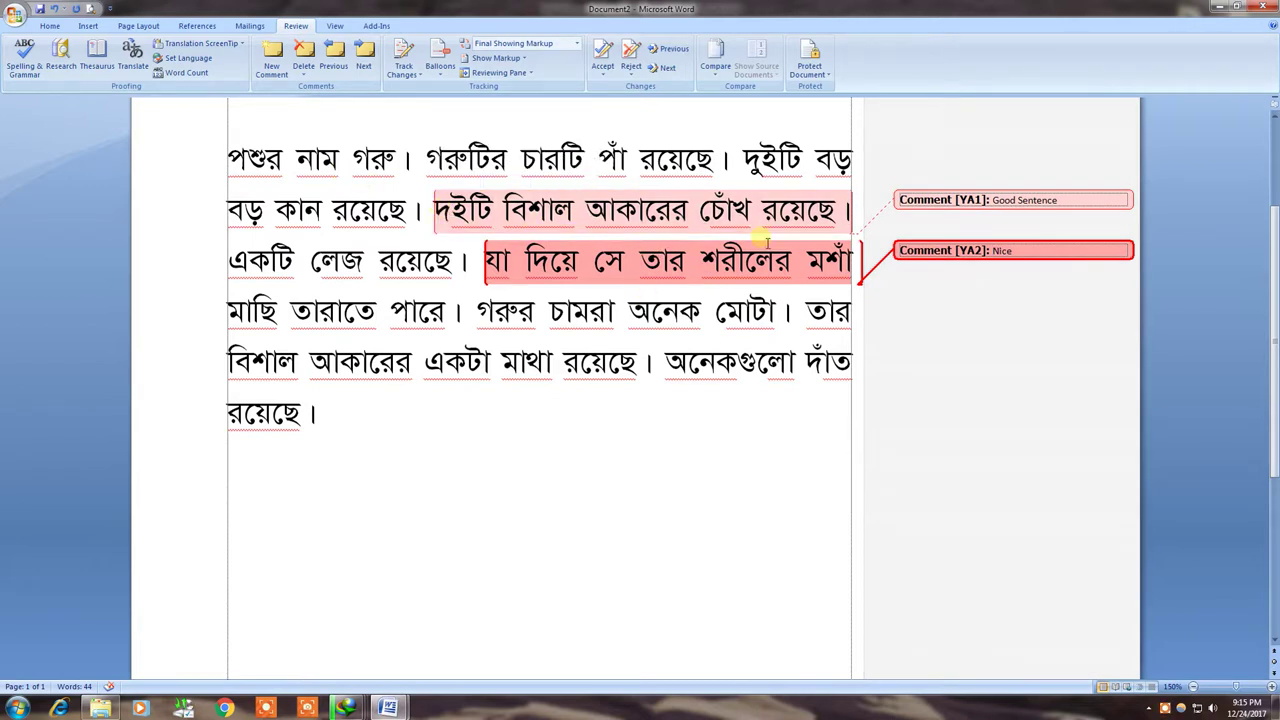
- Delete the 'Nice' comment, then the 'Good Sentence' comment
click(304, 74)
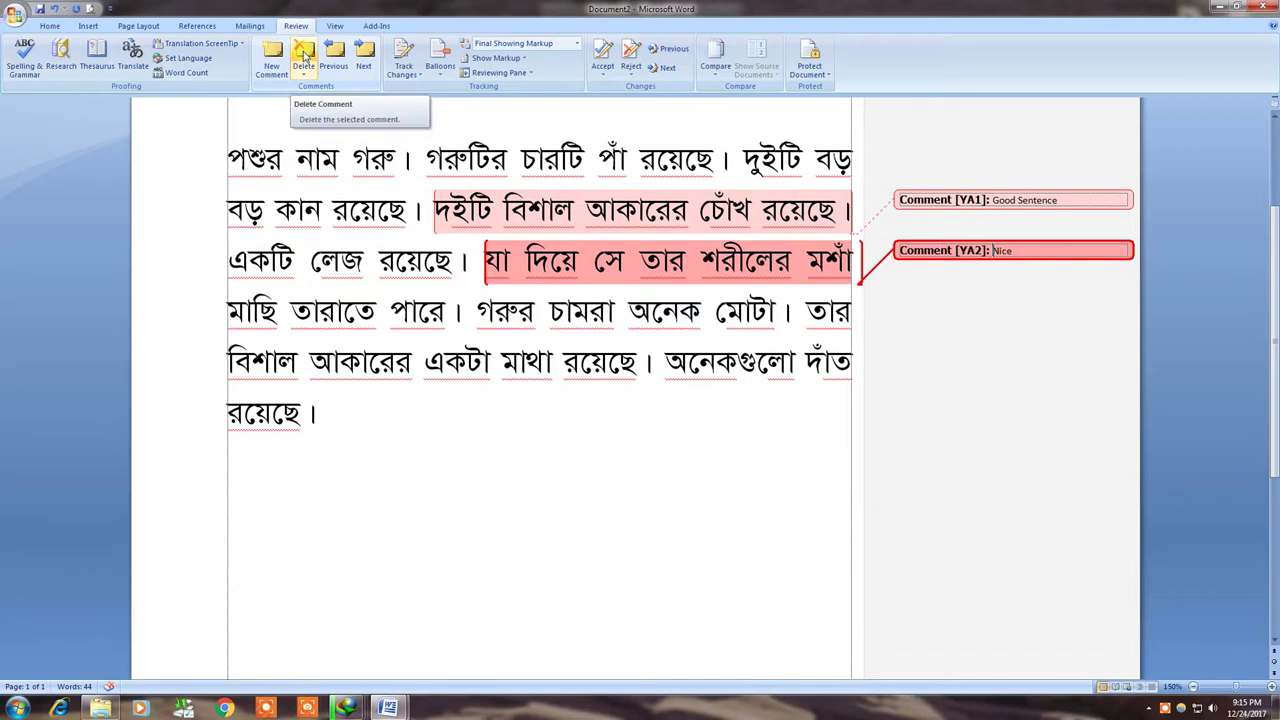
click(320, 103)
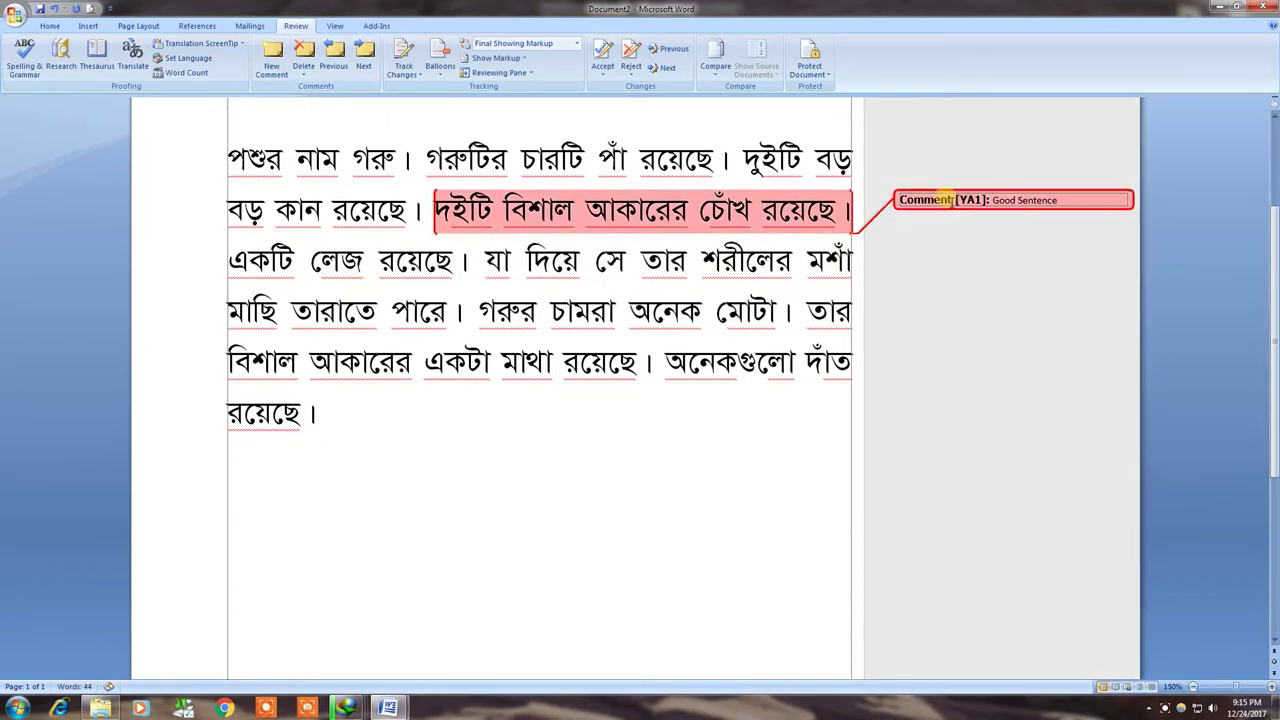
click(307, 55)
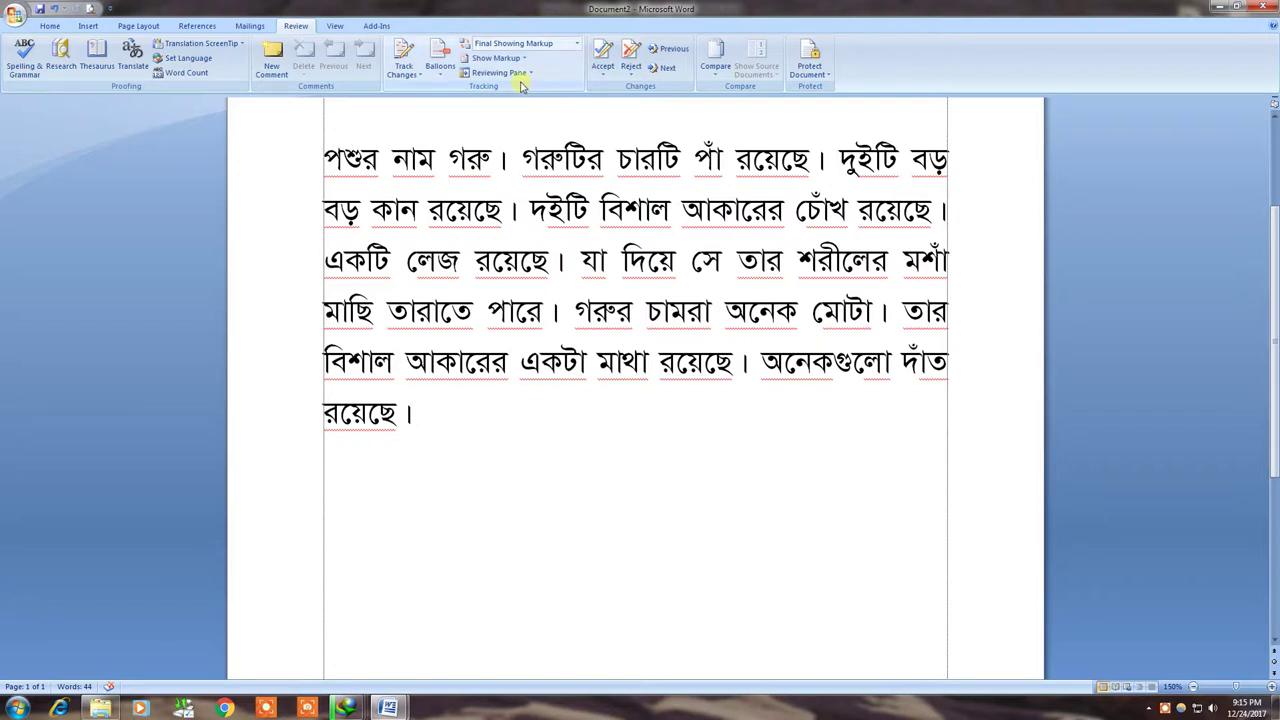
click(505, 58)
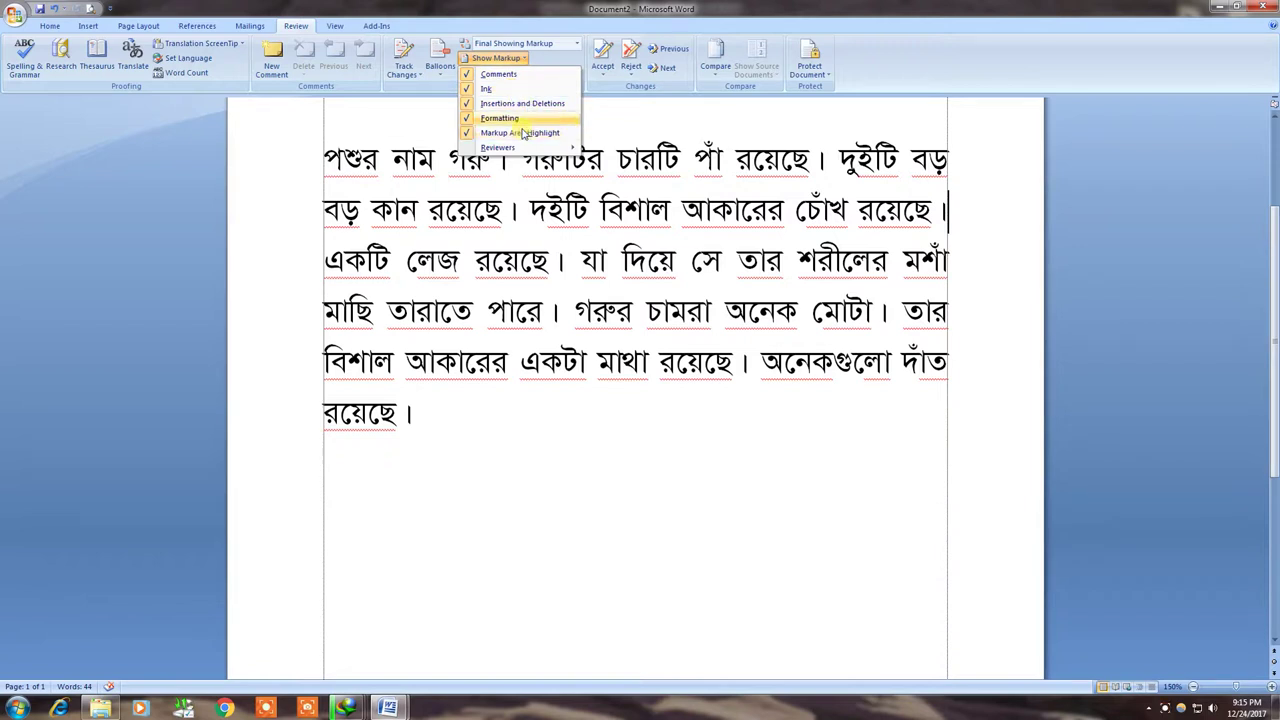
click(378, 86)
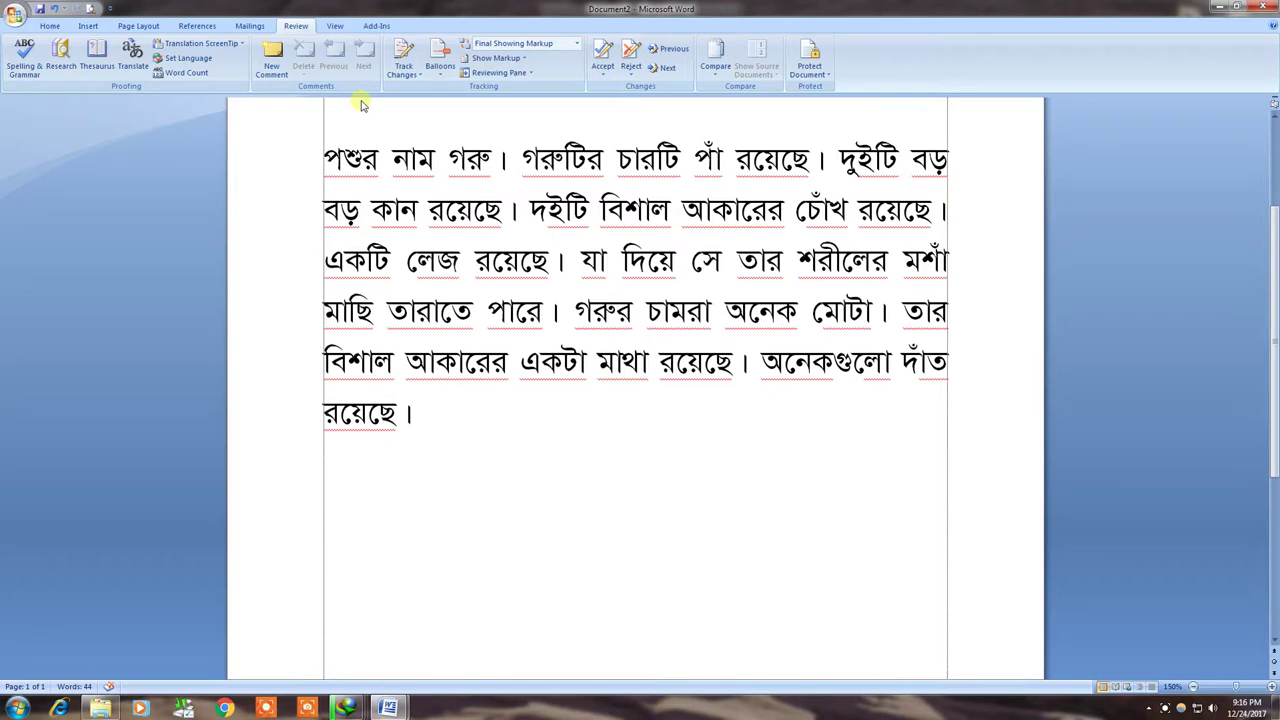
- Zoom the essay out from 150% to 60% with the View tools
click(340, 26)
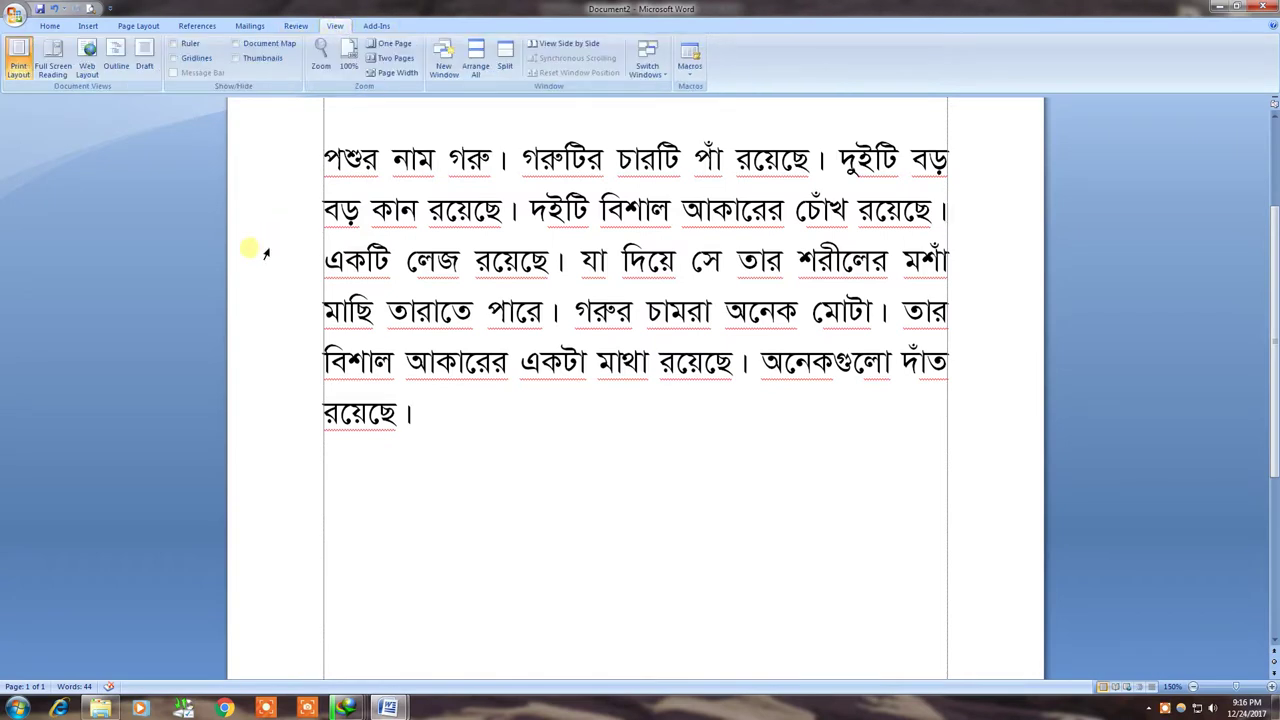
scroll(512, 406, down, 5)
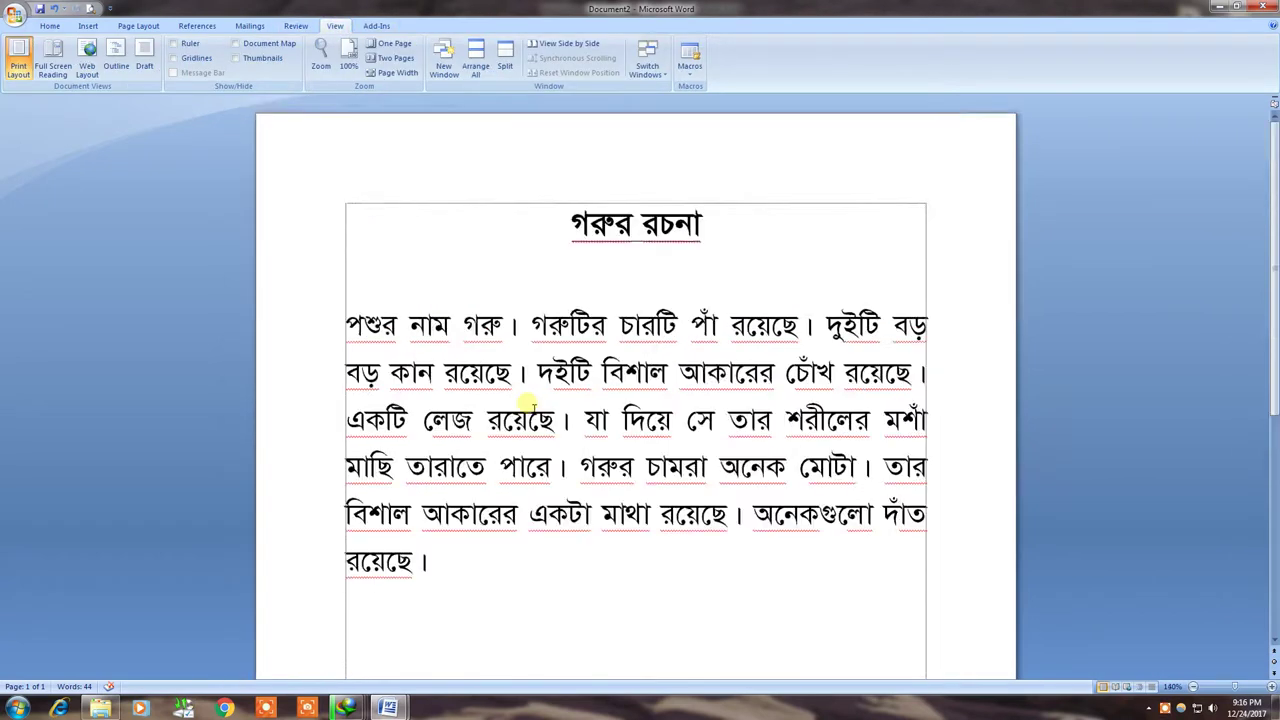
scroll(533, 404, down, 4)
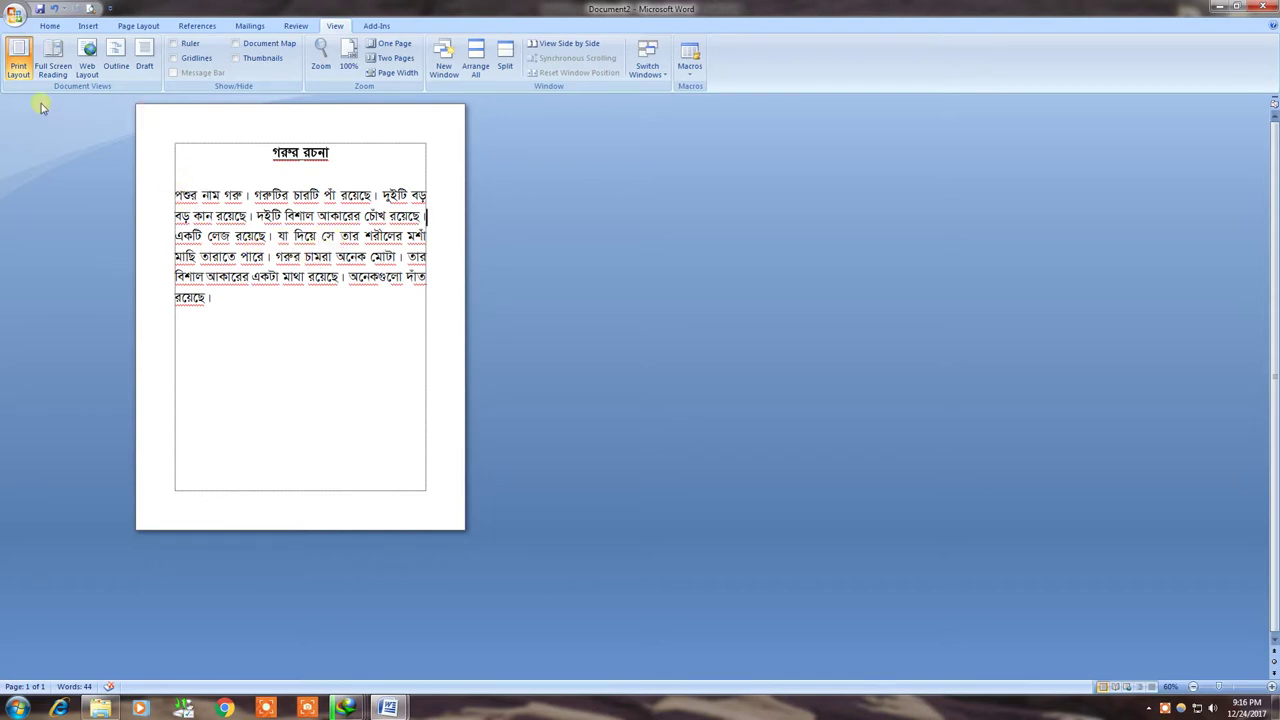
- View the essay in Full Screen Reading, then close back to the page view
click(54, 65)
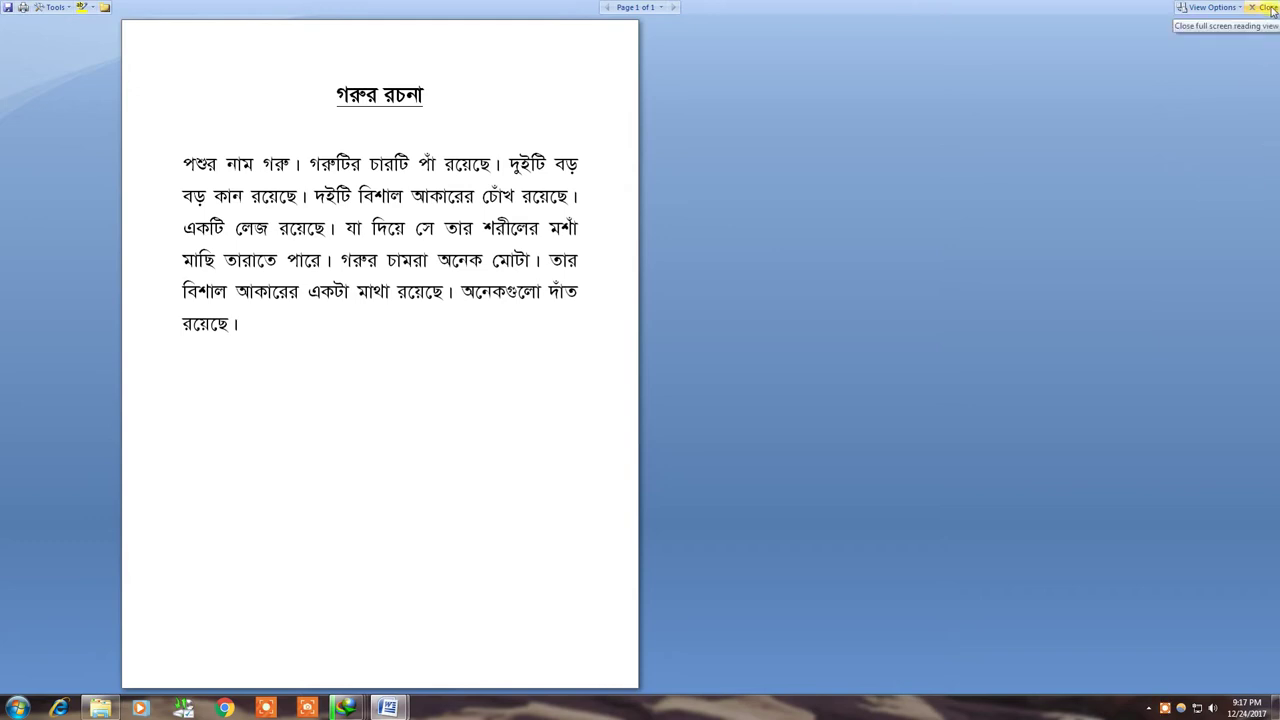
click(1268, 8)
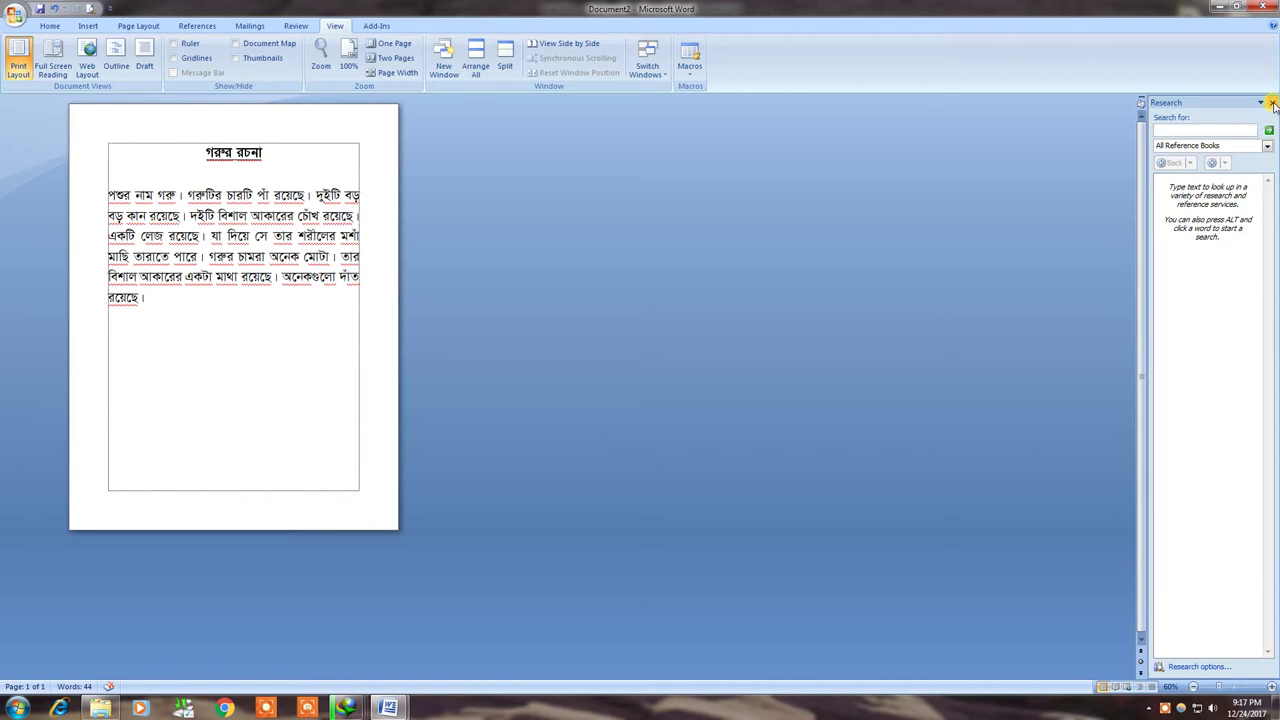
- Close the Research pane and view the essay in Web Layout, zooming in and out
click(1273, 104)
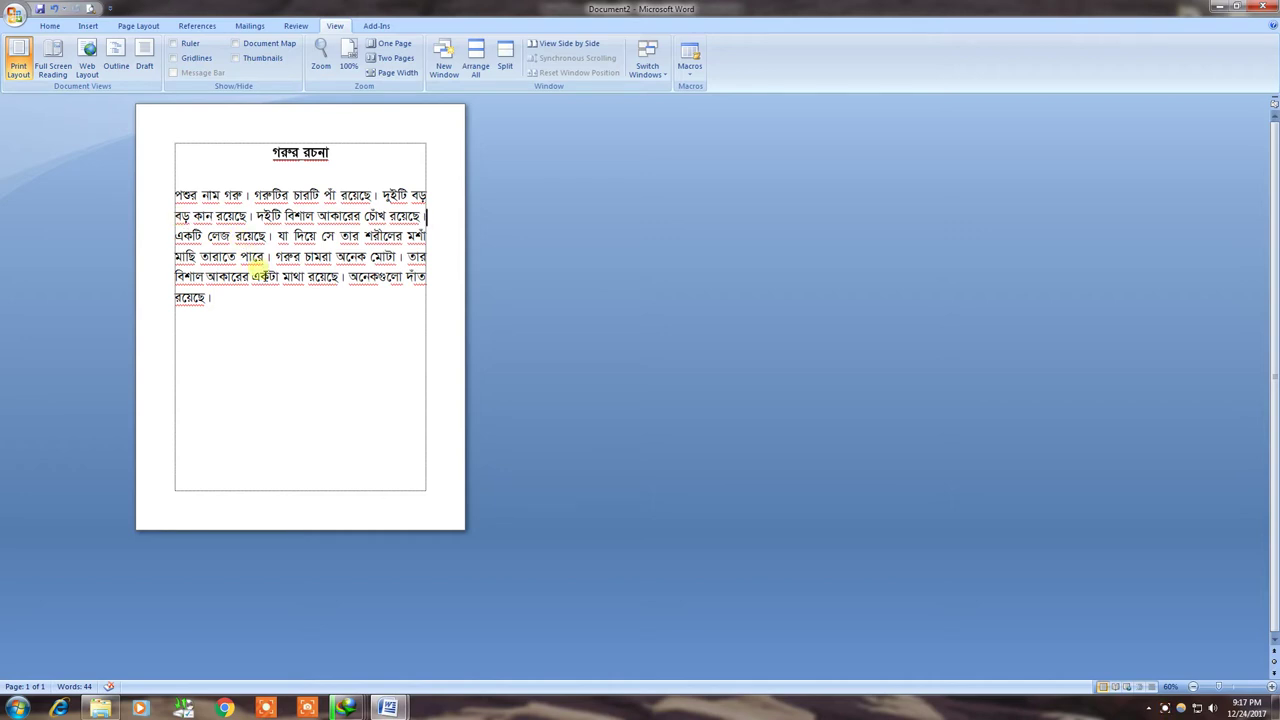
click(87, 62)
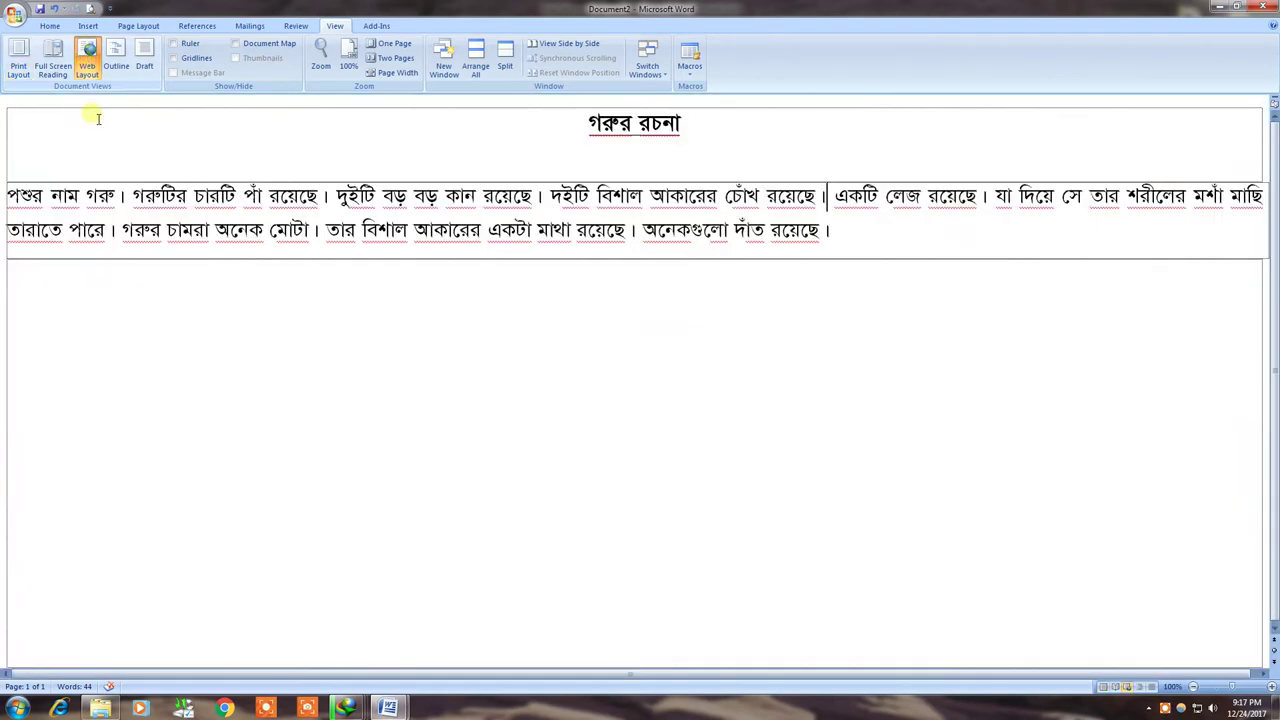
scroll(514, 421, down, 5)
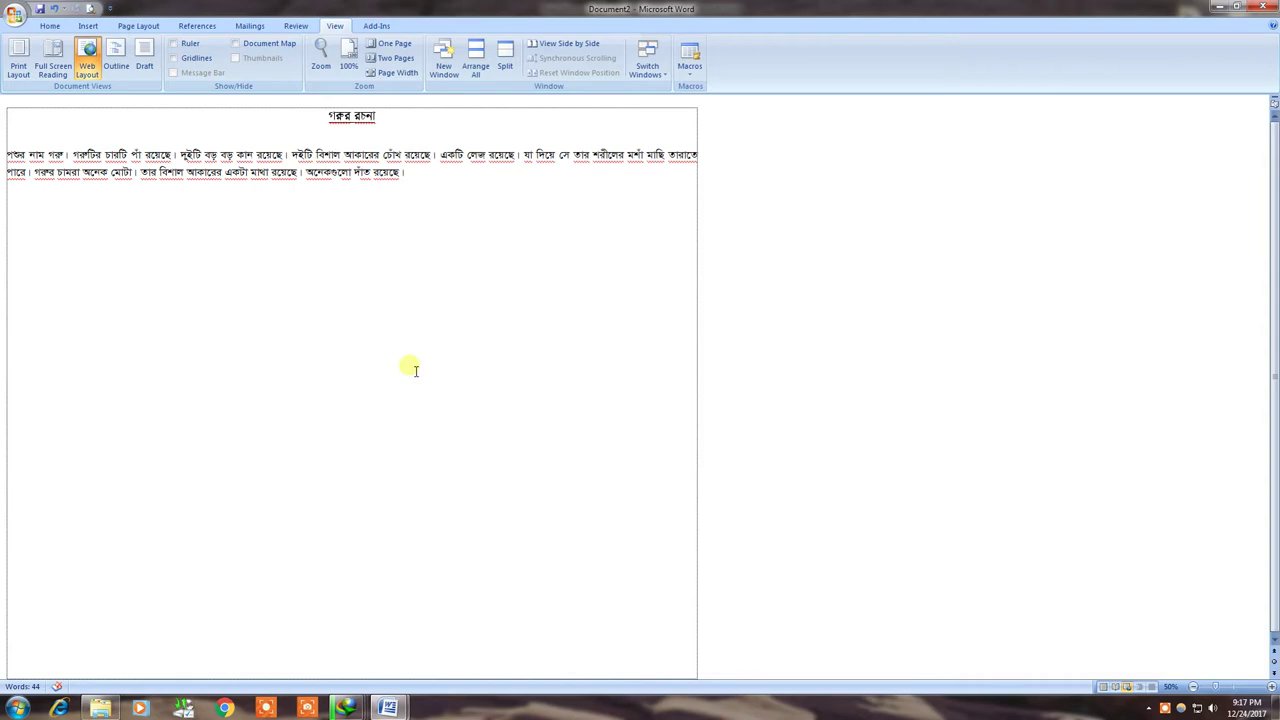
scroll(412, 369, down, 3)
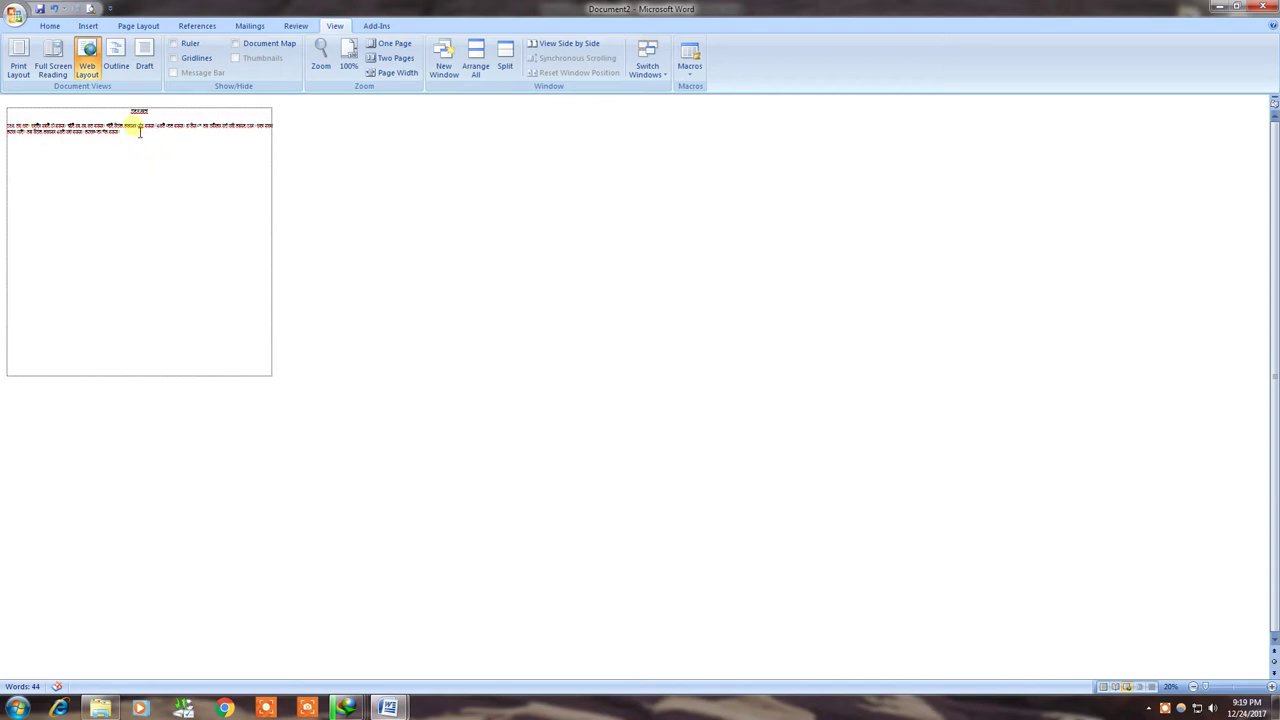
ctrl+scroll(595, 557, down, 1)
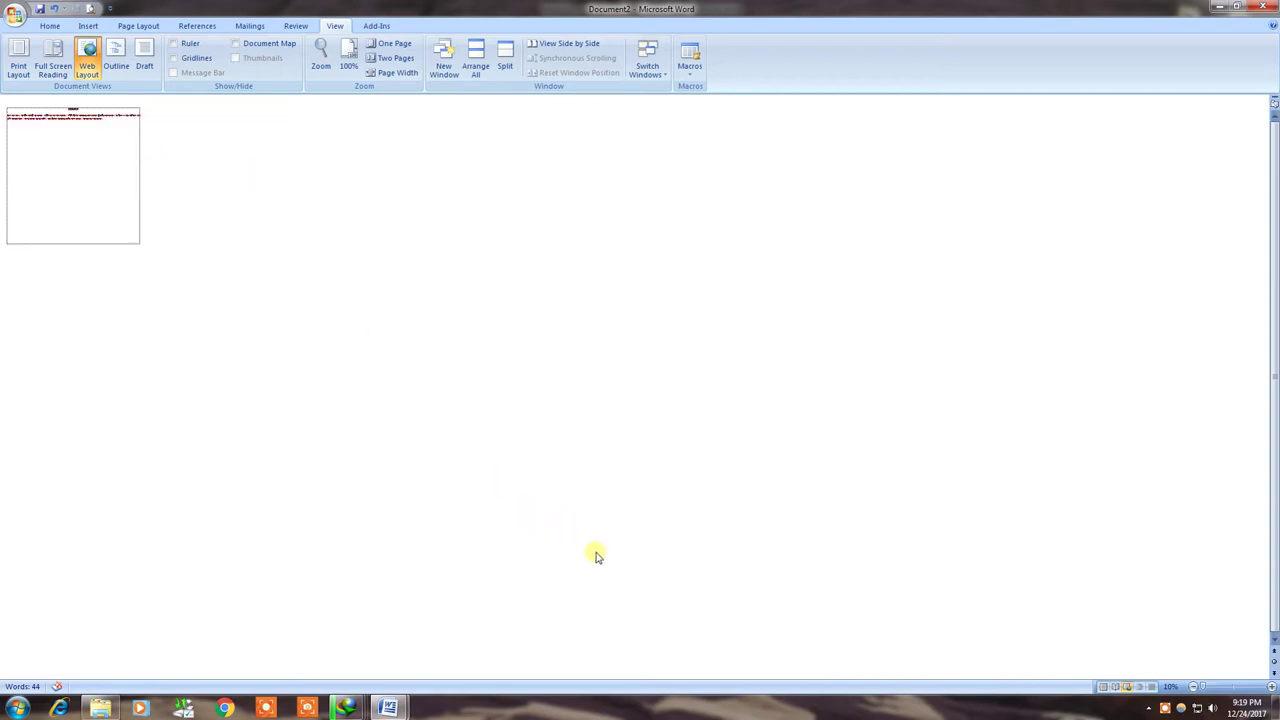
ctrl+scroll(595, 557, up, 4)
ctrl+scroll(598, 556, up, 3)
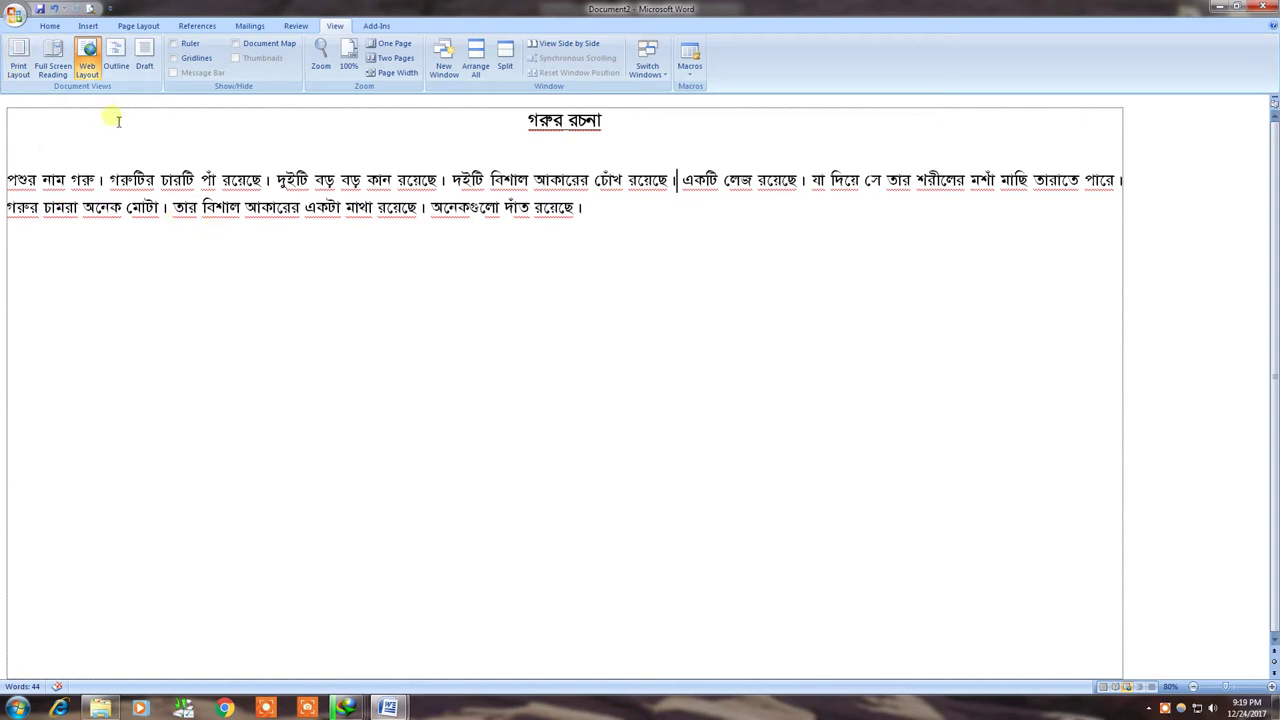
- Switch the essay to Outline view and scroll through it
click(116, 58)
scroll(395, 531, down, 1)
scroll(395, 531, down, 2)
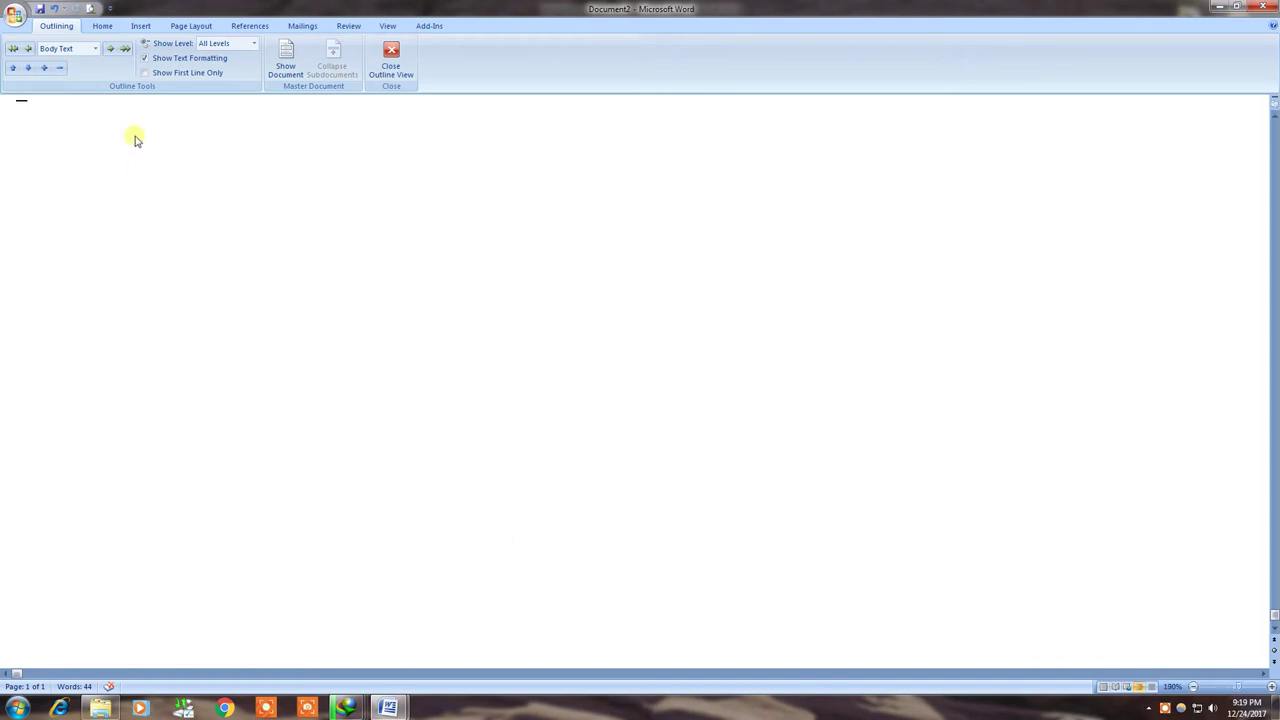
- Close Outline view and switch the Bengali cow essay to Draft view
click(390, 58)
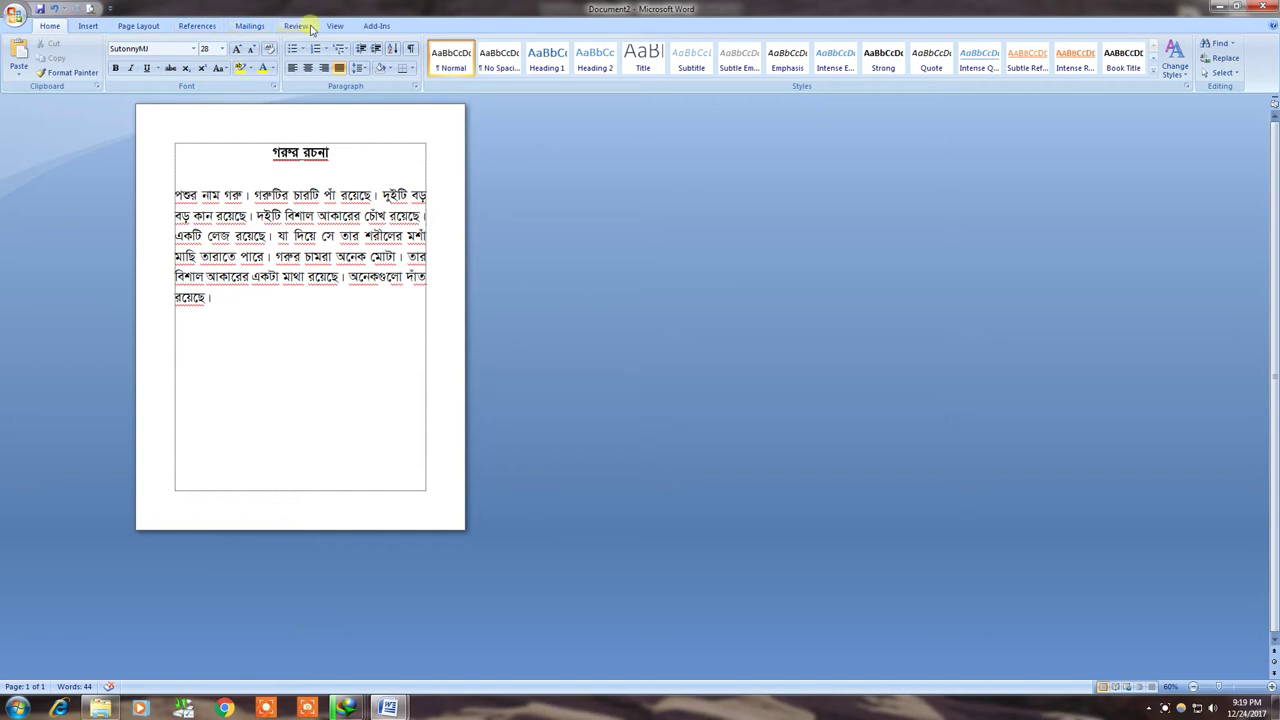
click(331, 25)
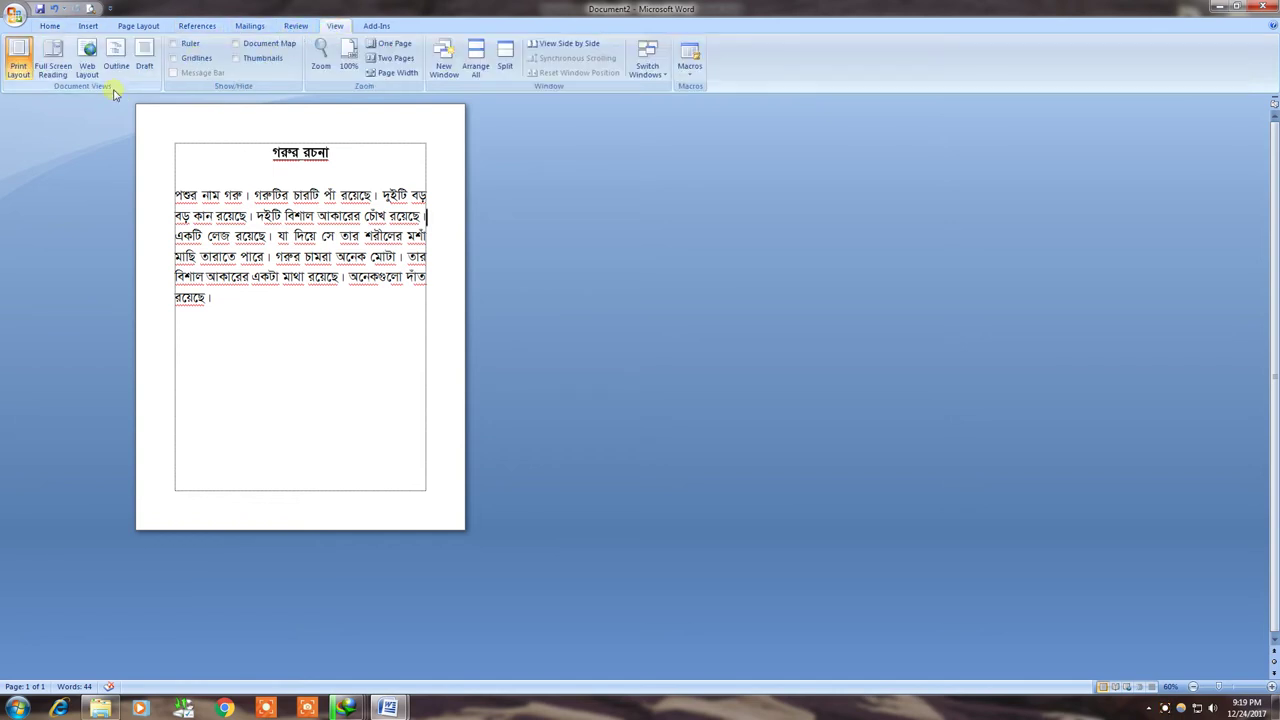
click(148, 72)
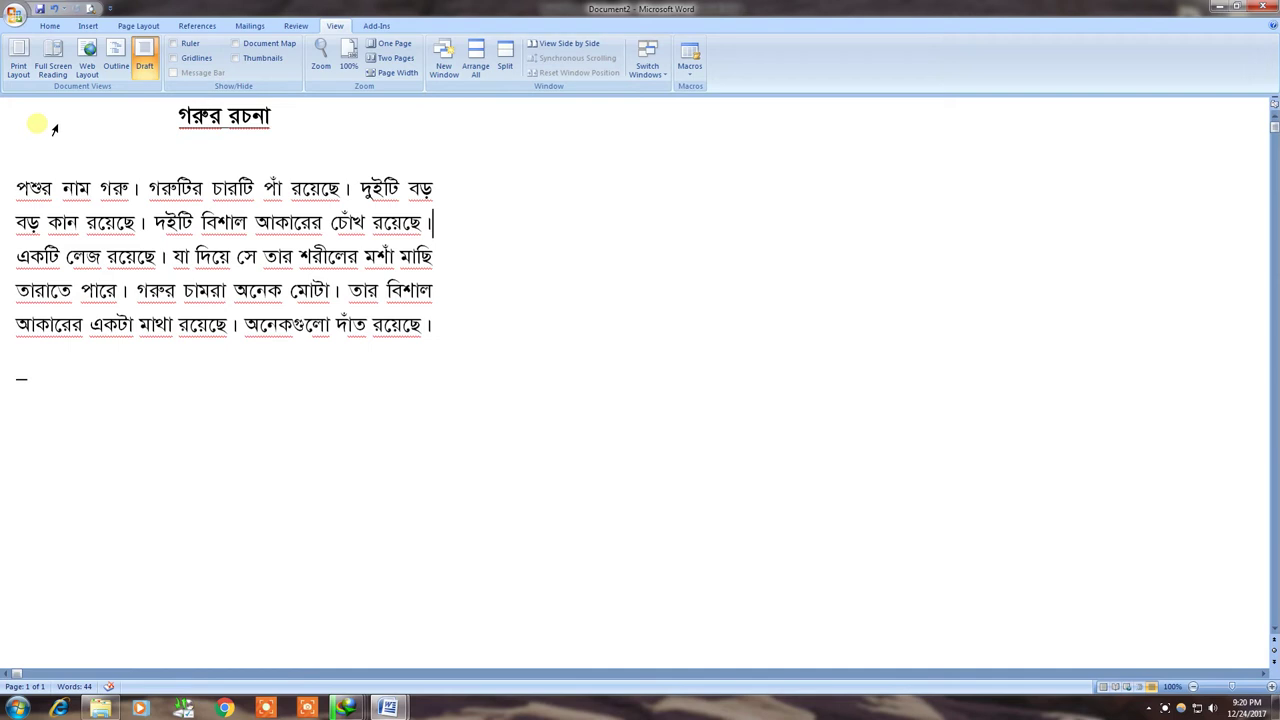
- Switch the essay back to Print Layout to show the full page with its title
click(17, 56)
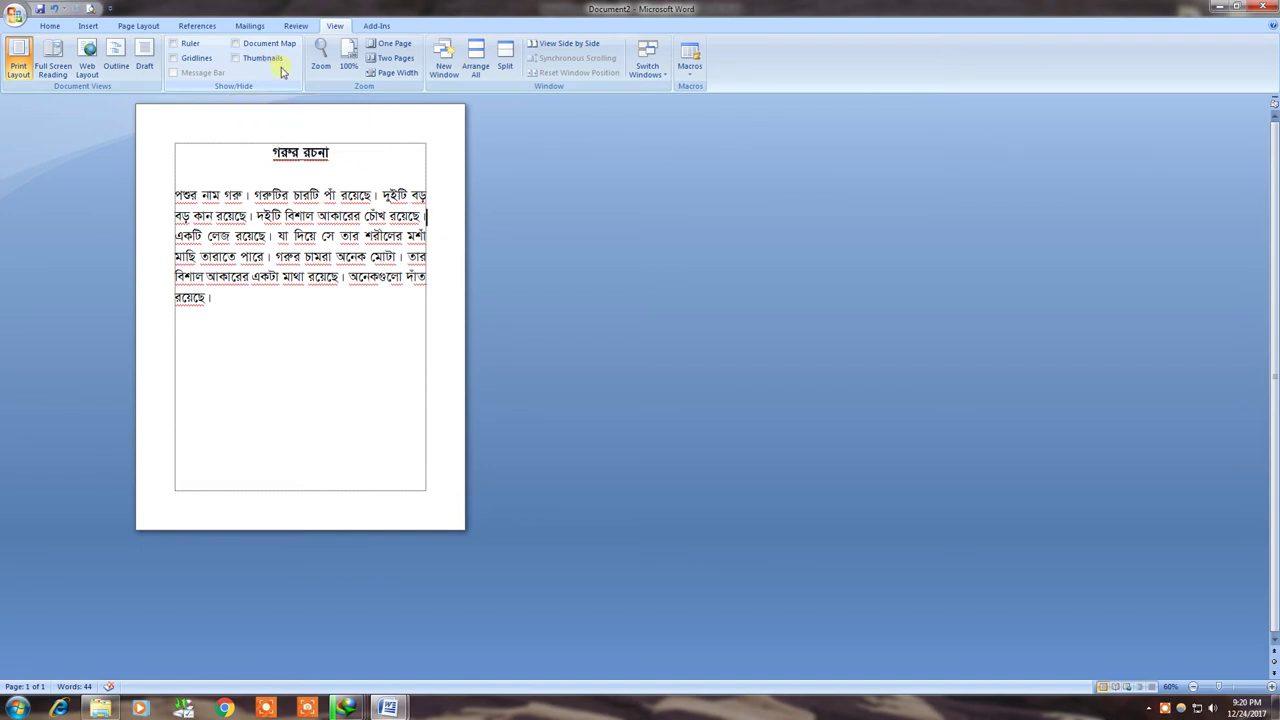
click(235, 59)
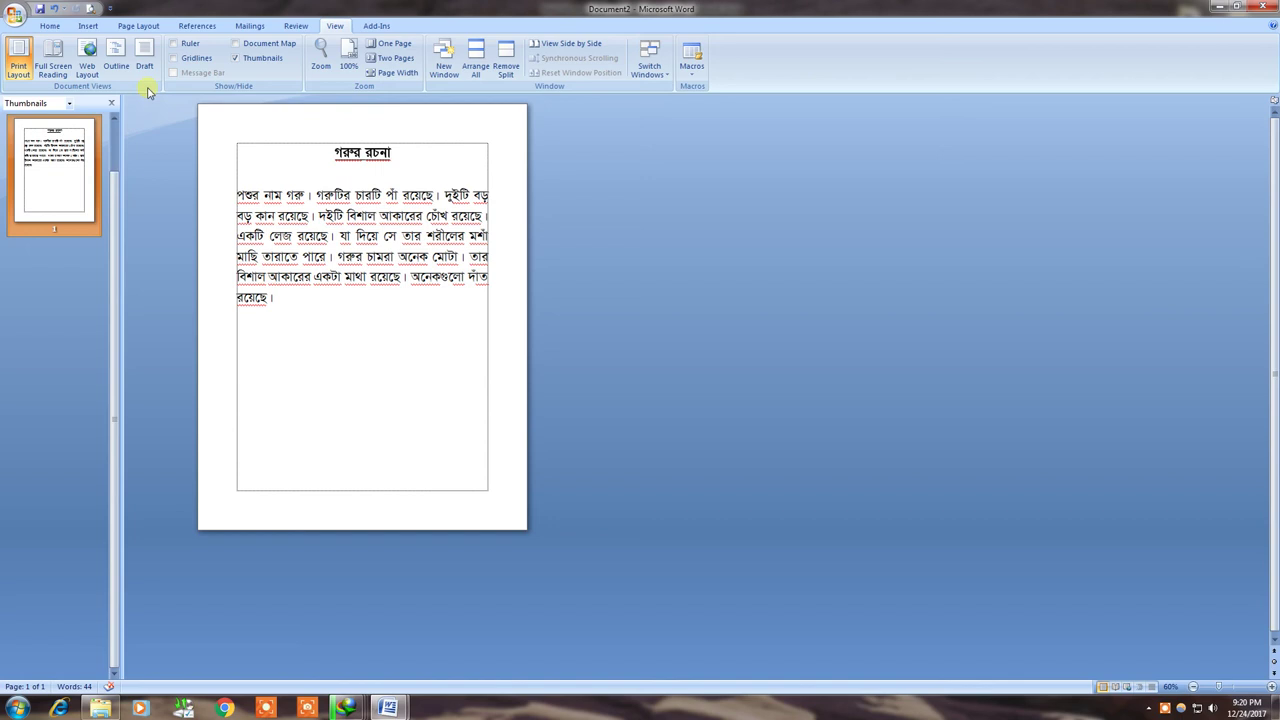
click(112, 104)
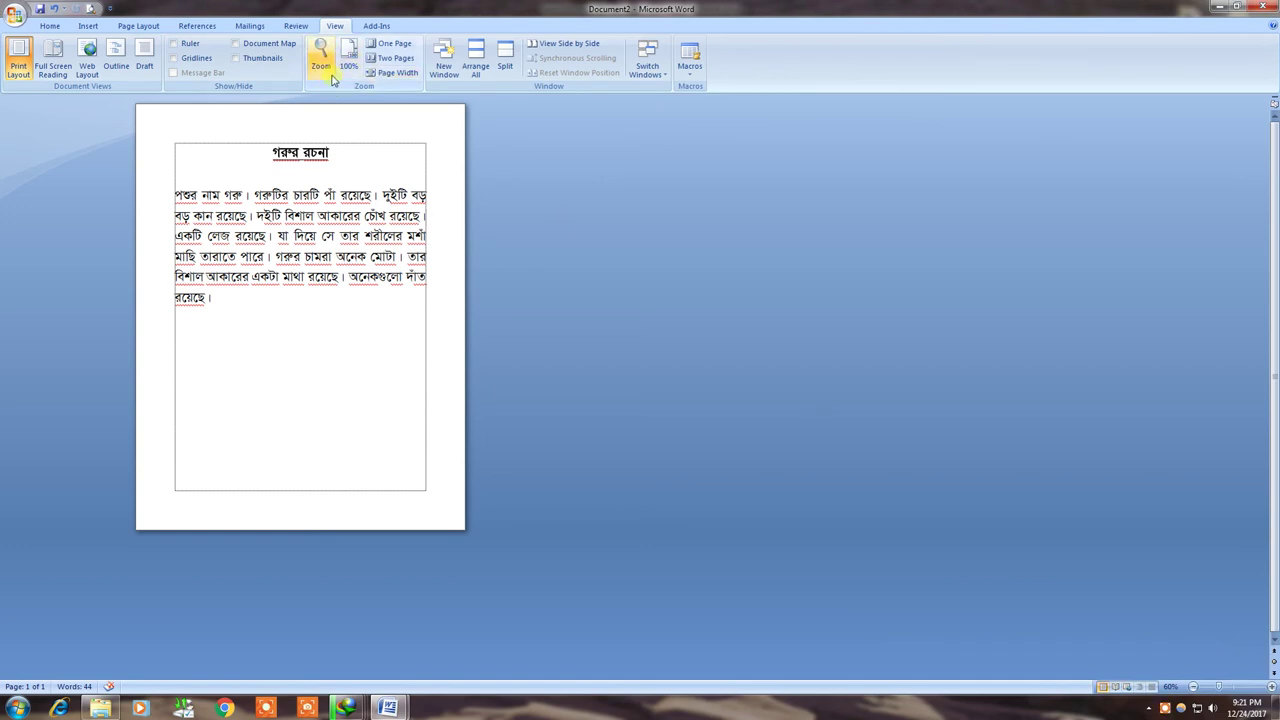
click(322, 60)
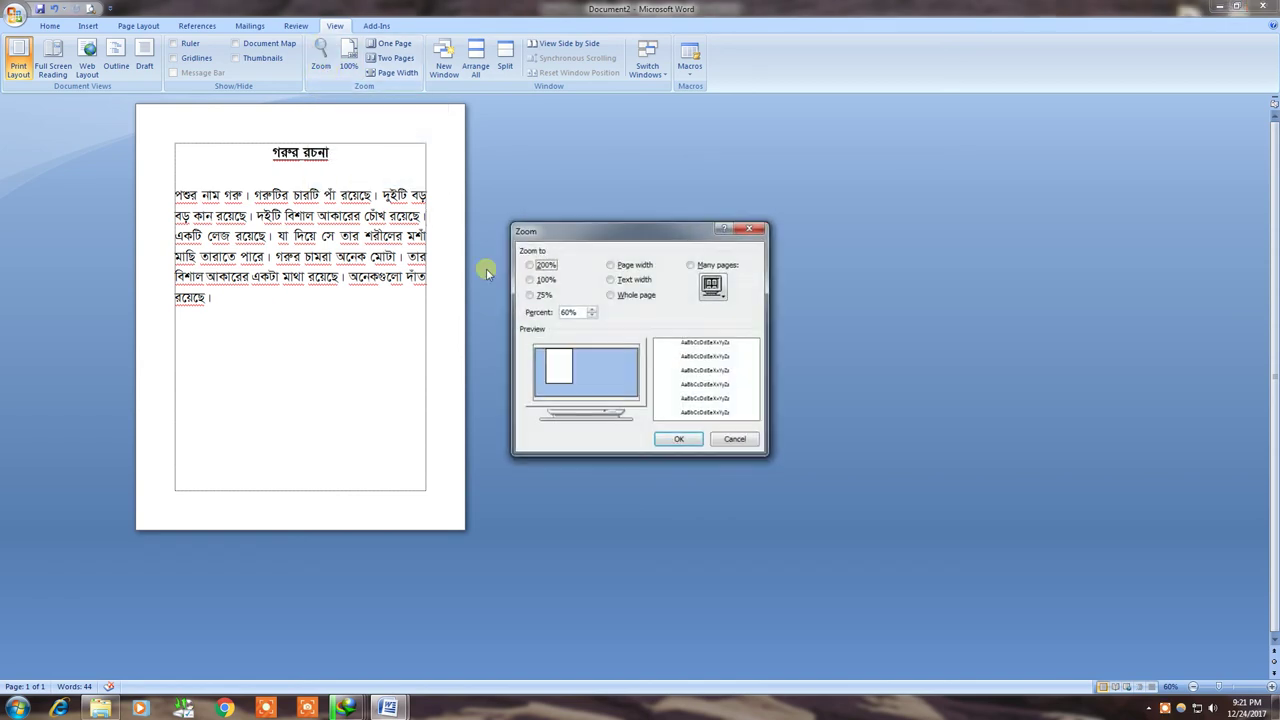
click(545, 281)
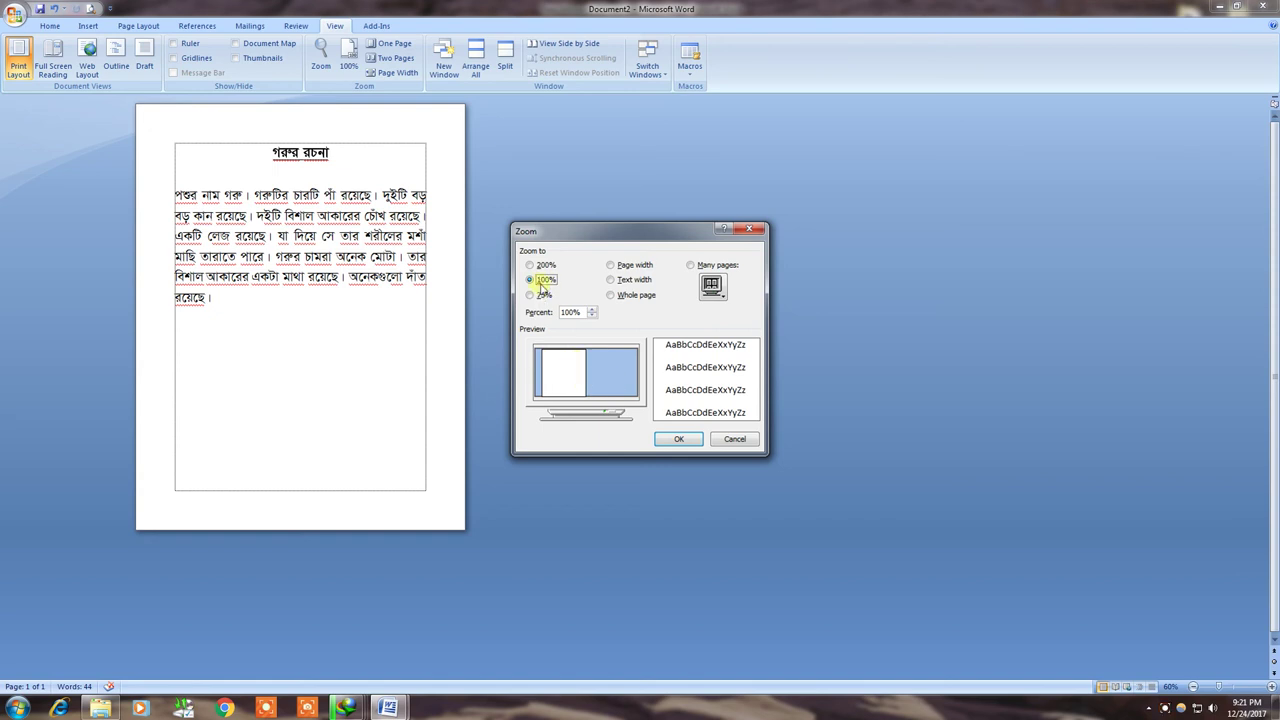
click(544, 266)
click(543, 280)
click(542, 296)
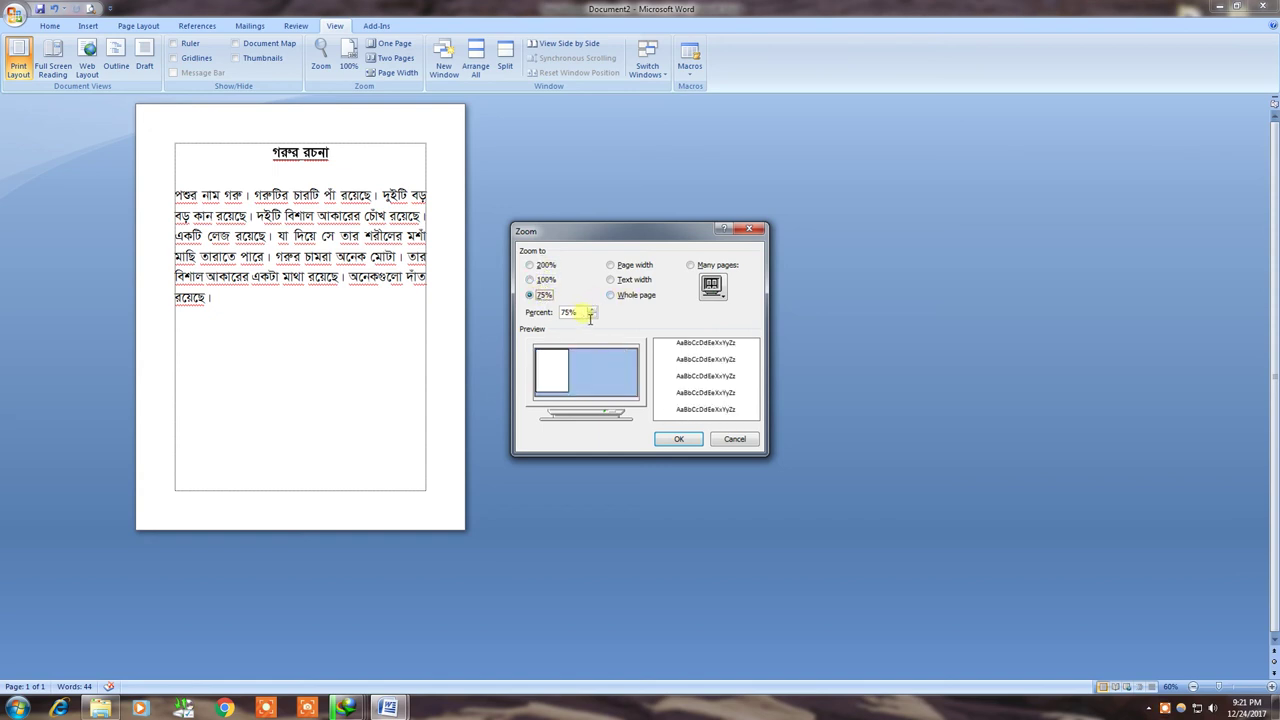
click(735, 440)
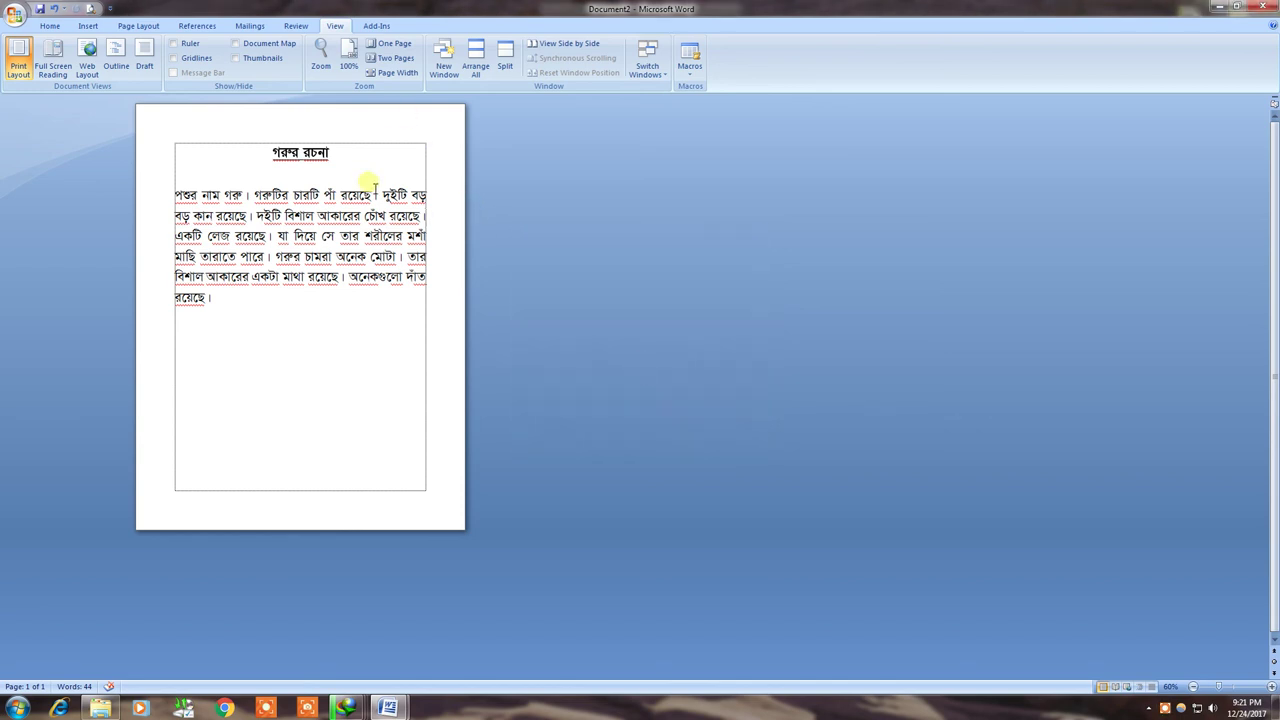